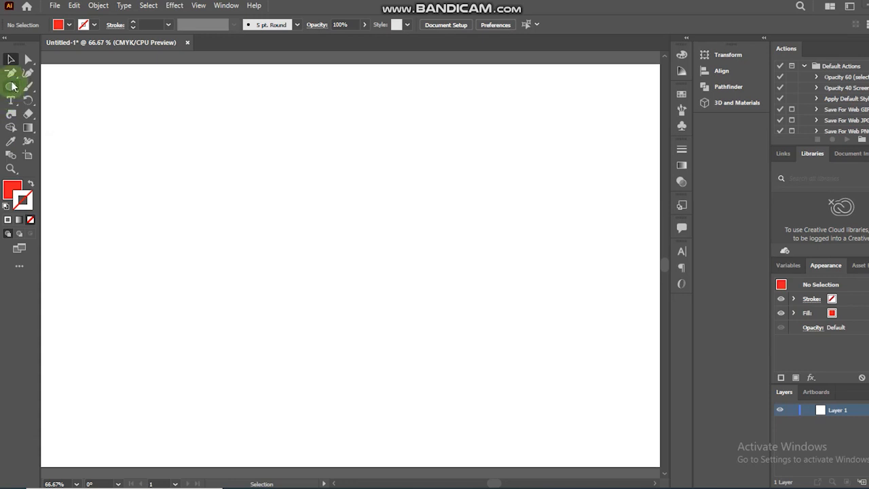
Step: Draw a tall red body rectangle about 219 px wide and a small rectangle about 69 by 90 px centred across its bottom edge
left_click(12, 86)
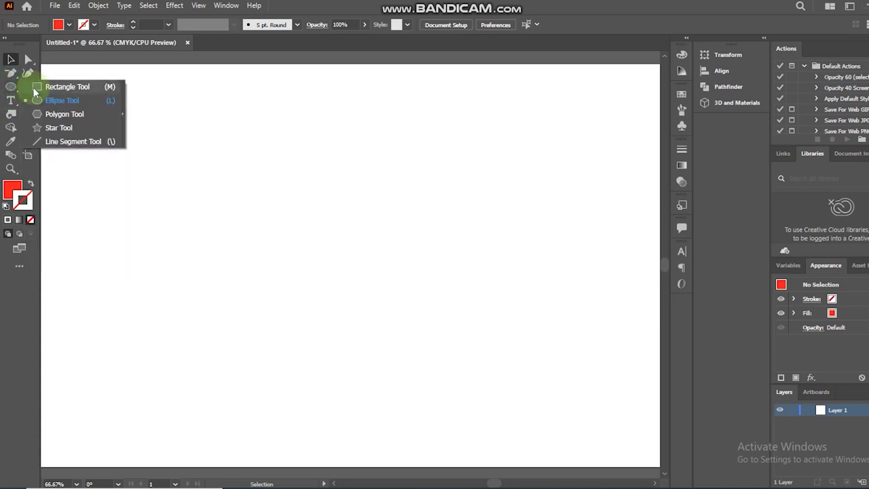
left_click(38, 87)
left_click_drag(329, 158, 452, 332)
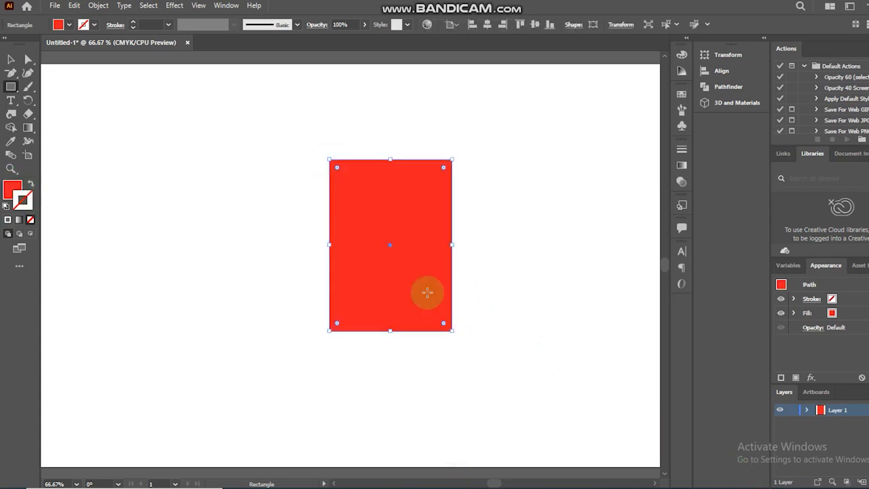
left_click_drag(371, 310, 410, 361)
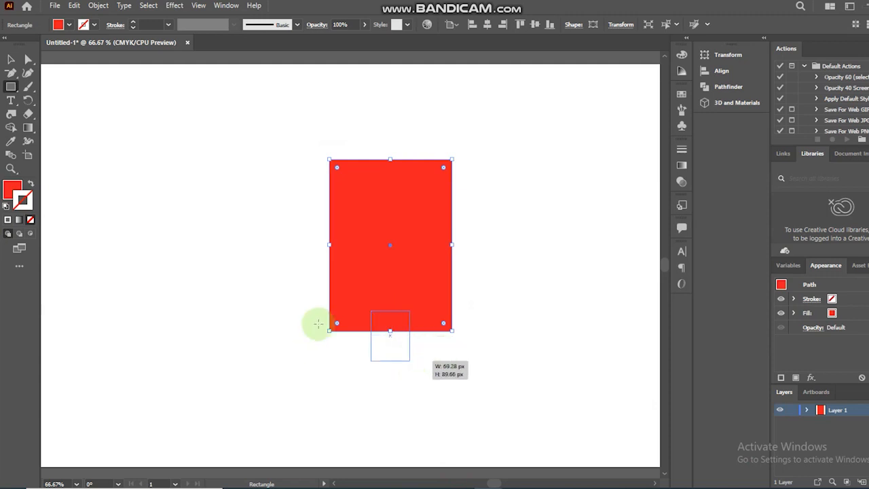
left_click(15, 57)
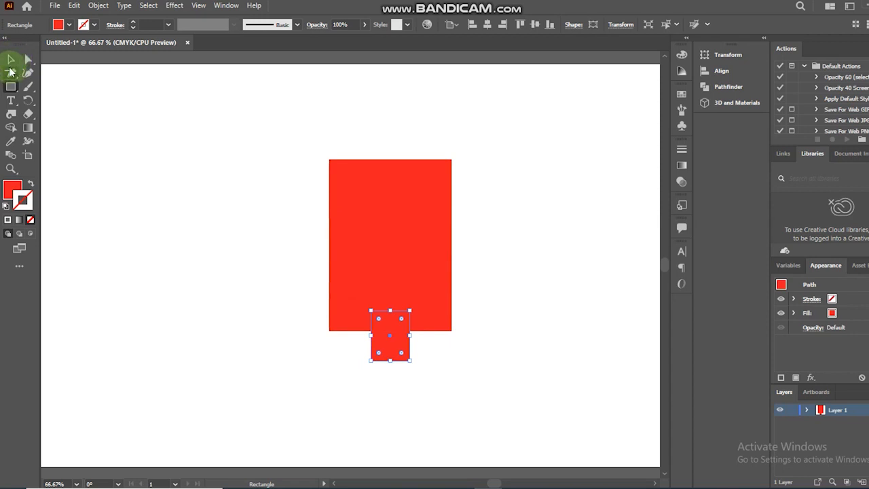
Step: Draw a narrow upright backpack rectangle flush against the outside of the body's left edge, around mid-height
key("m")
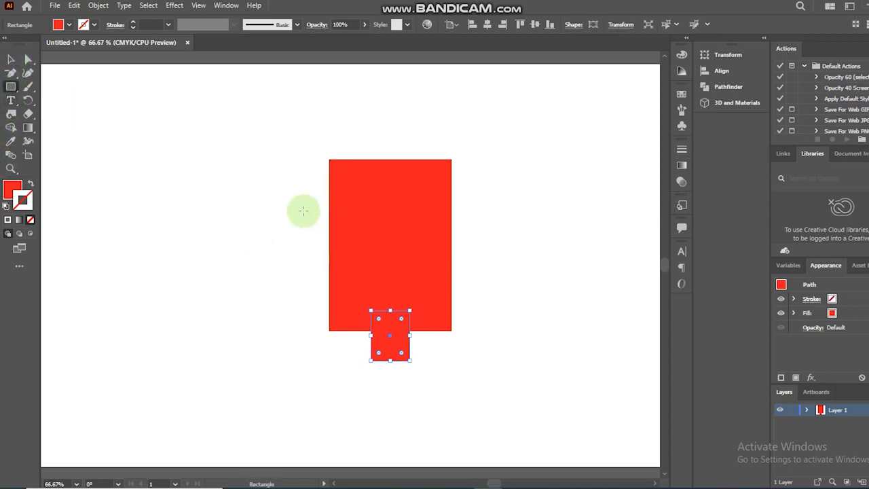
left_click_drag(299, 210, 330, 296)
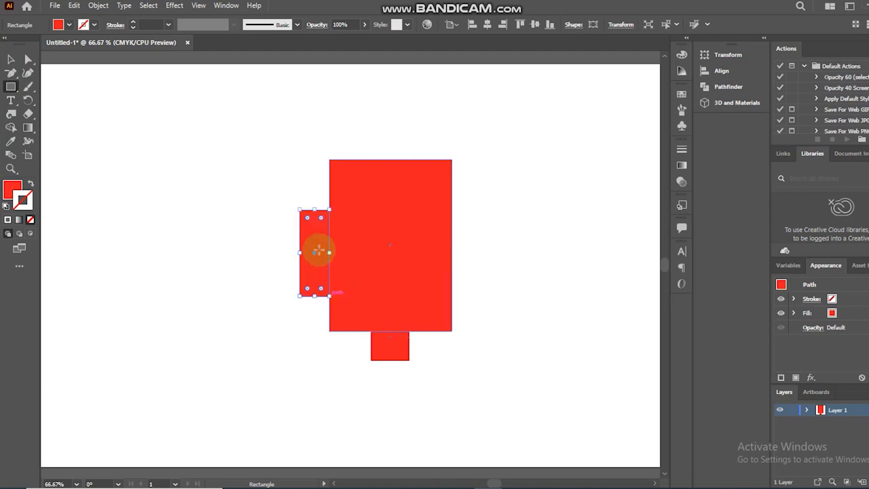
left_click(11, 61)
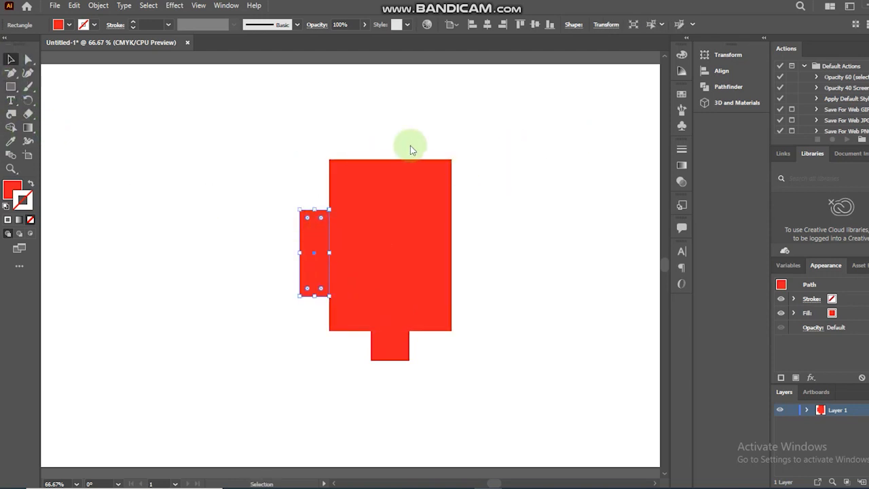
left_click(452, 160)
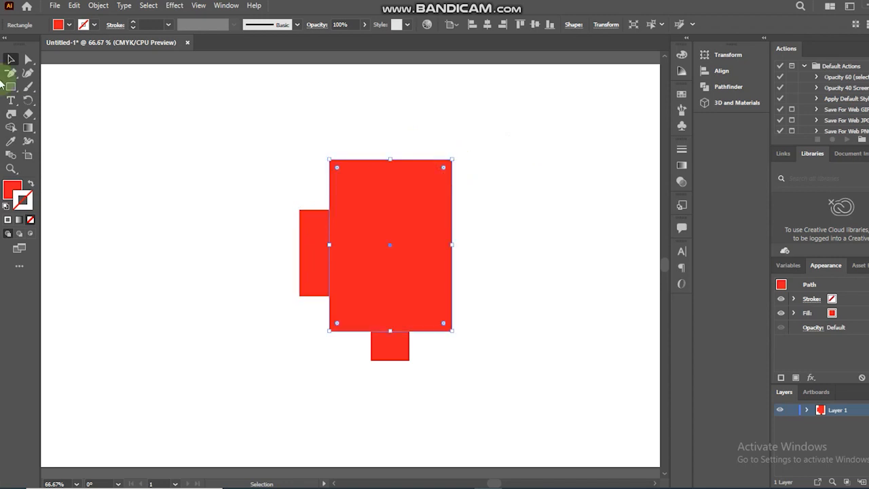
left_click(29, 60)
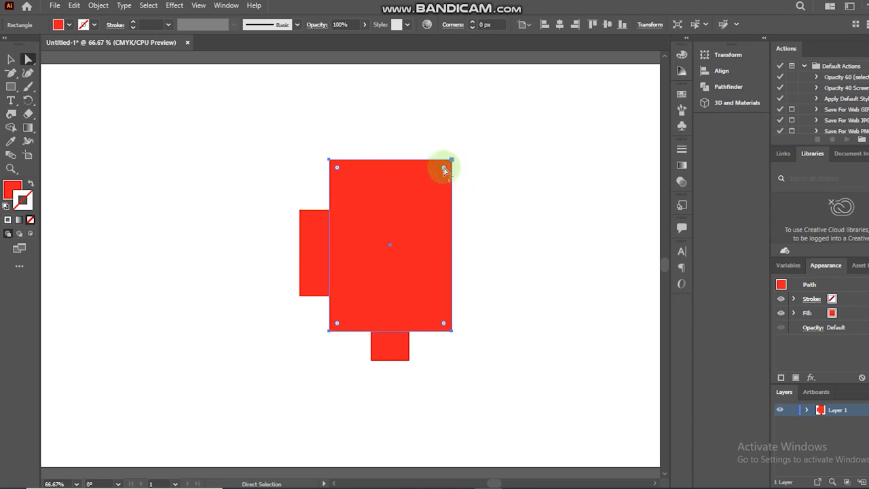
left_click(11, 60)
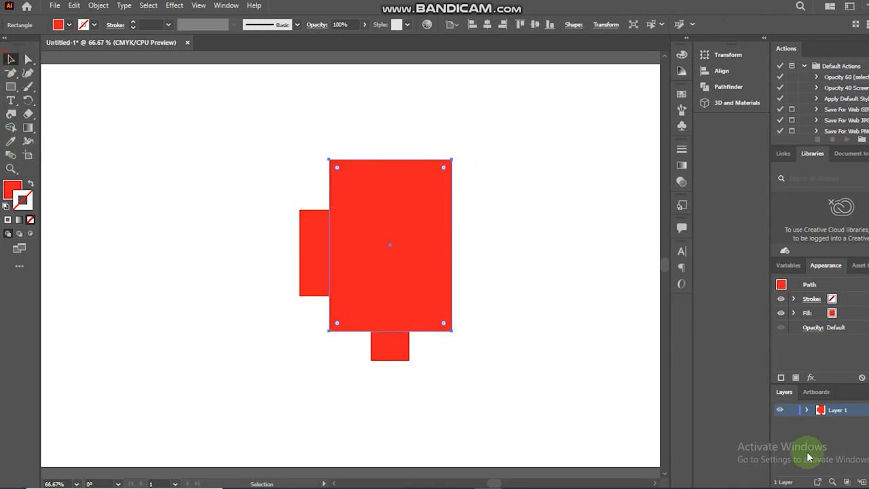
Step: Subtract the small bottom rectangle from the body with Shape Builder to leave a notch between two legs
key("ctrl+a")
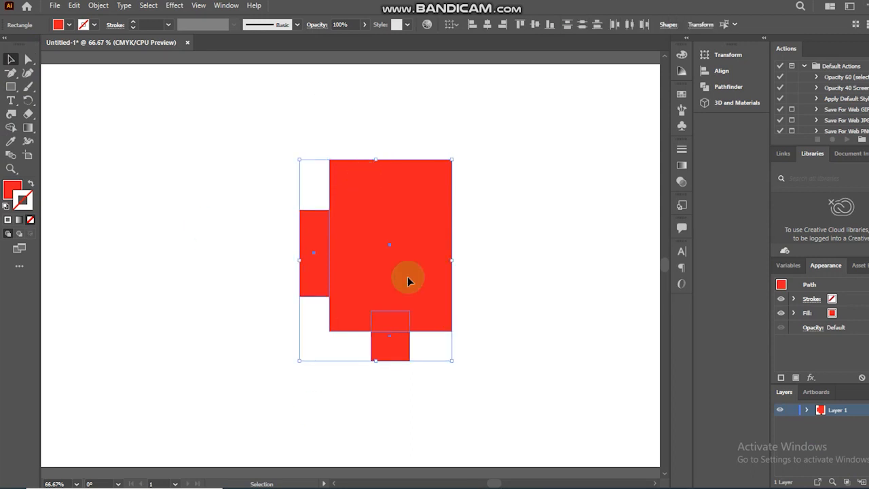
left_click(11, 127)
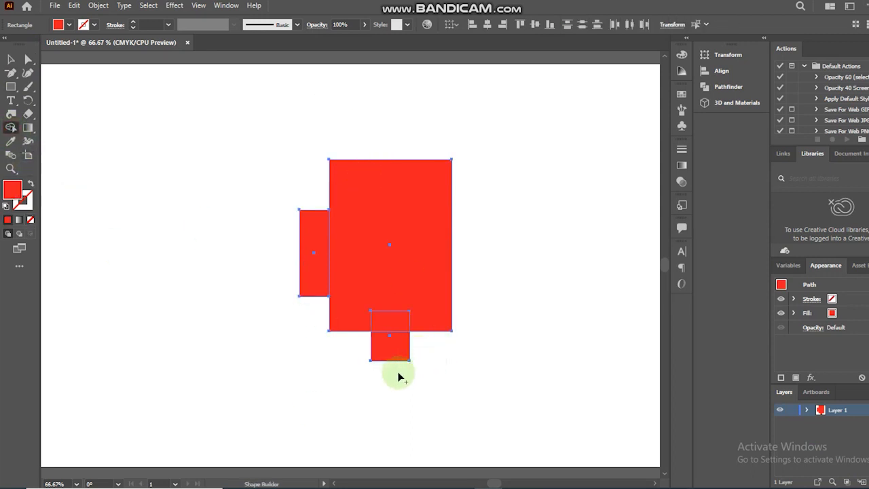
left_click(387, 320, "alt")
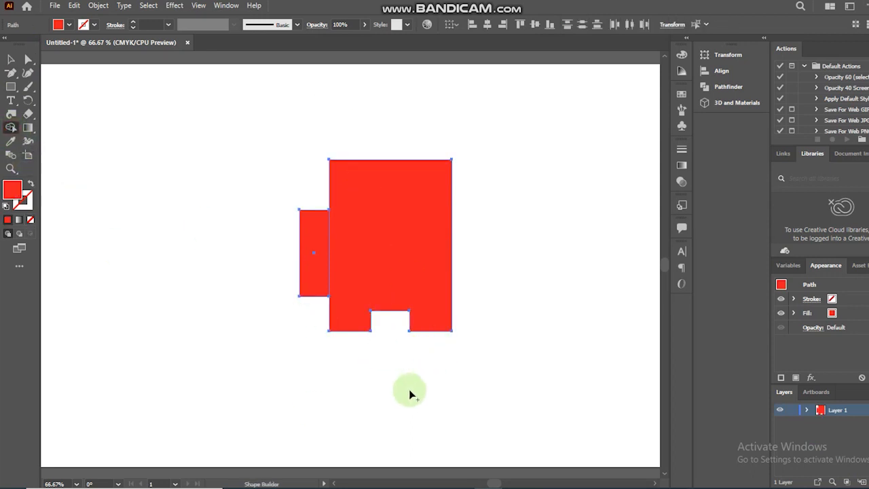
Step: Round the body's two top corners fully into a dome, with a radius of about 109.5 px
left_click(28, 59)
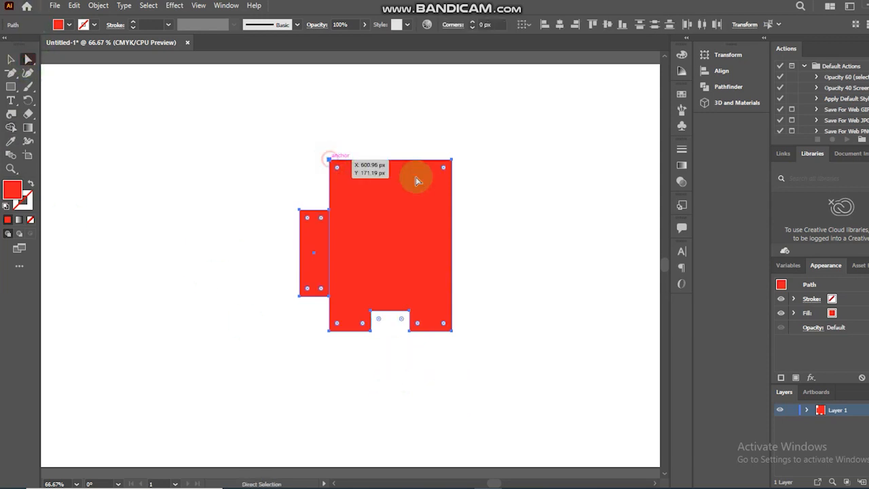
left_click(330, 162)
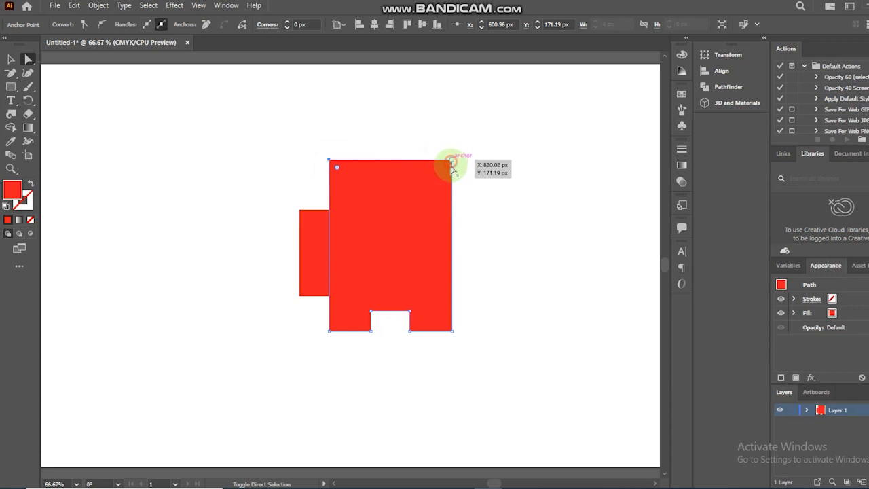
left_click_drag(444, 171, 418, 268)
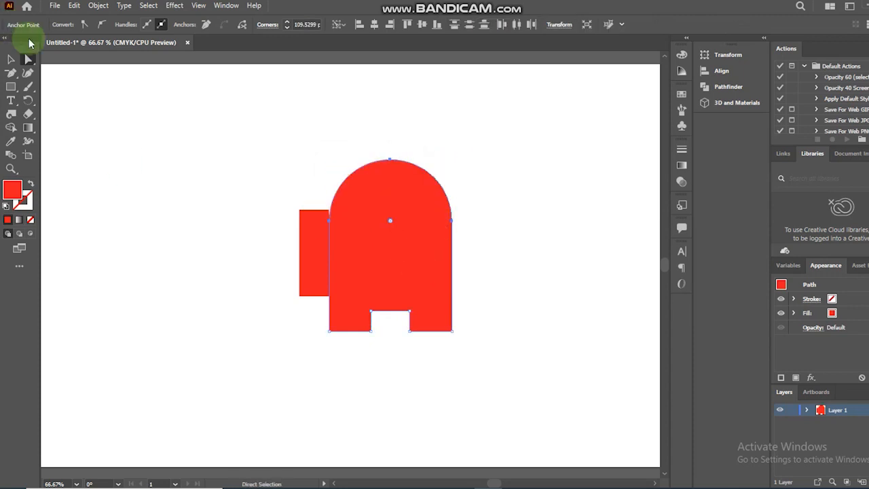
Step: Round the backpack rectangle's two outer left corners and move it about 53 px left, away from the body
left_click(11, 61)
left_click(311, 256)
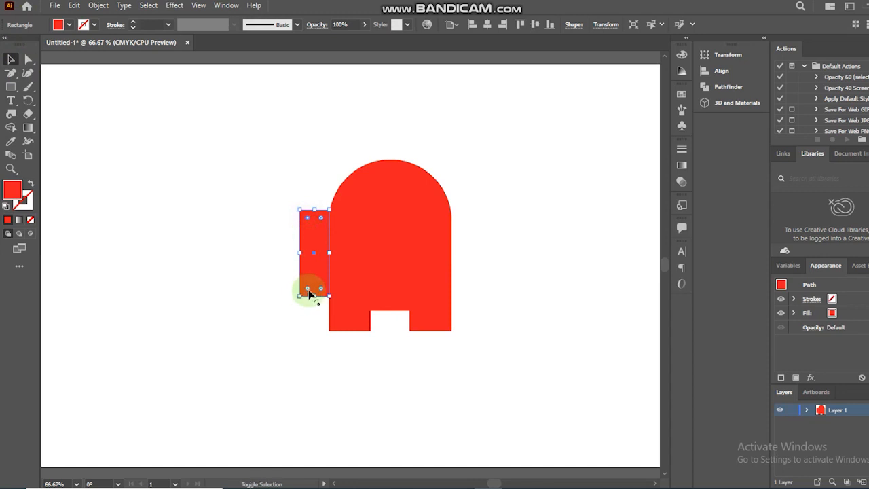
left_click_drag(322, 284, 318, 277)
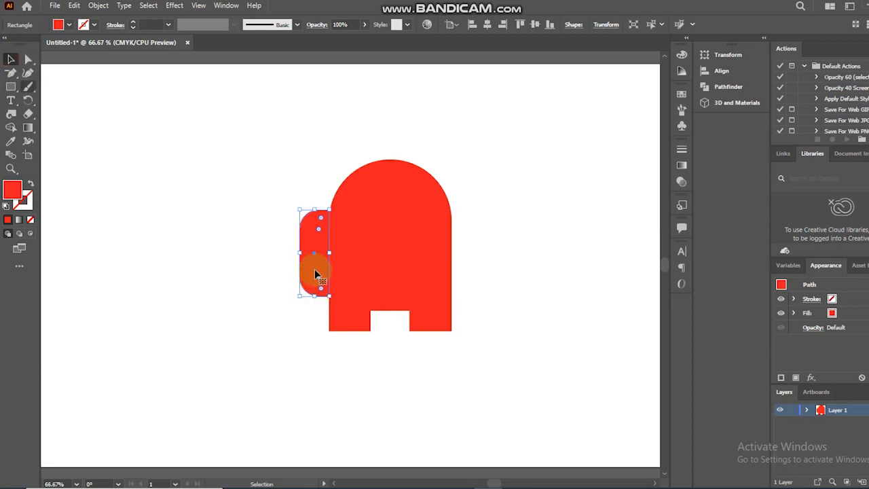
left_click_drag(317, 262, 288, 263)
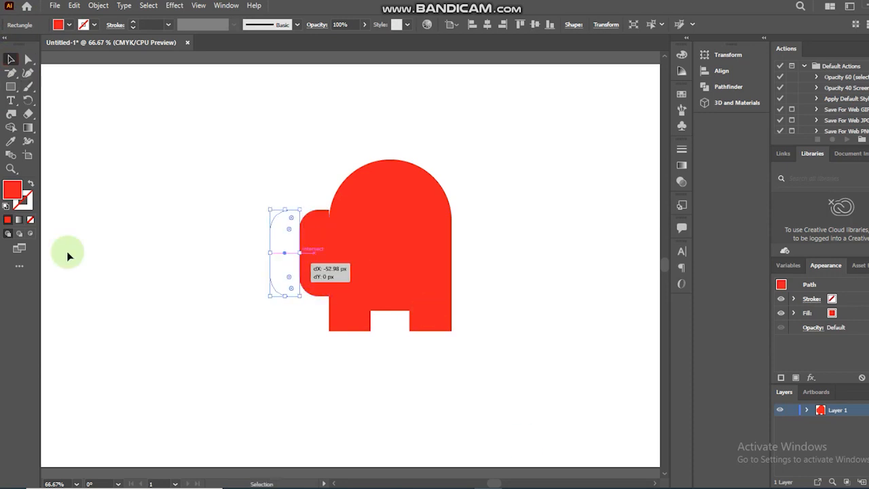
Step: Extend the body downward by its bottom anchor points, and move the backpack flush against the body's left edge at mid-height
left_click(28, 59)
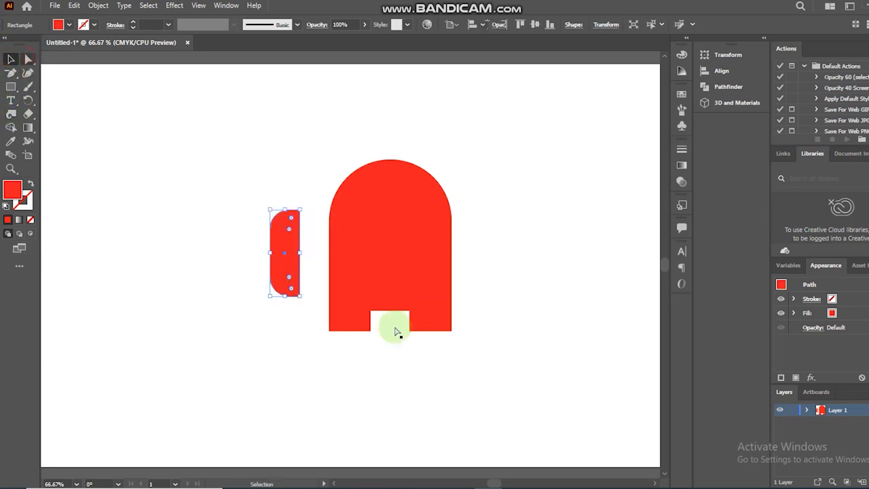
left_click_drag(478, 284, 330, 368)
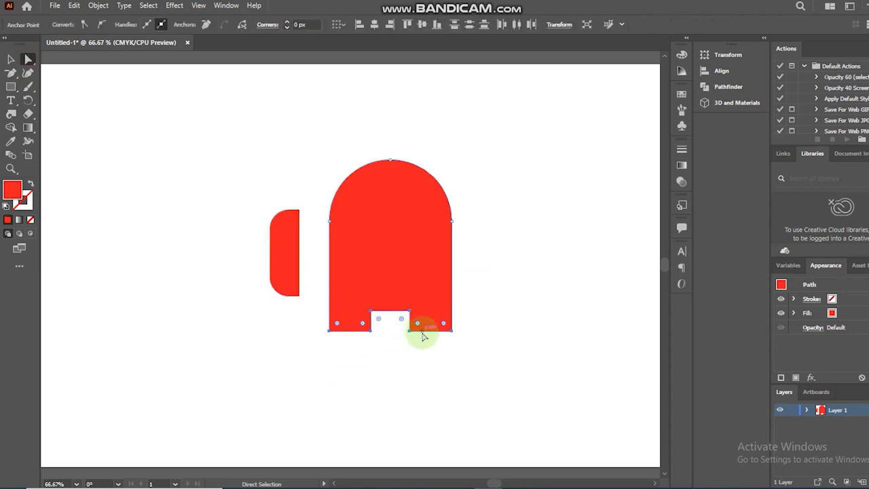
left_click_drag(422, 332, 420, 365)
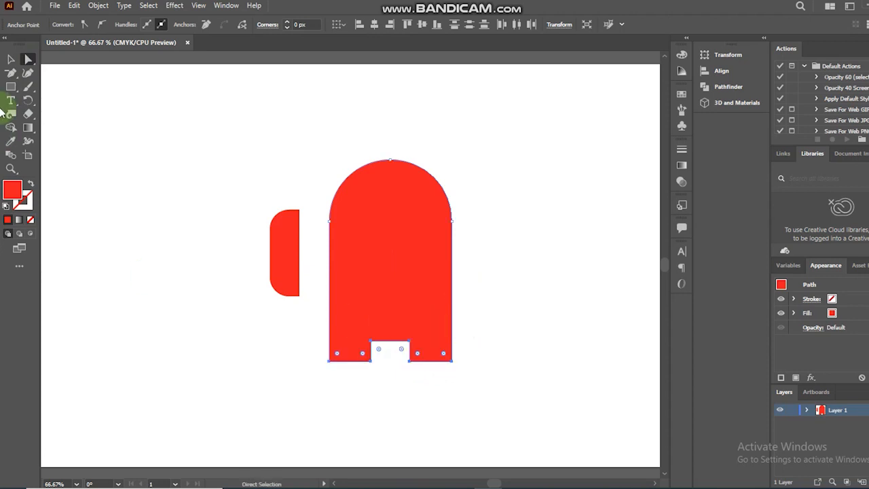
left_click(10, 59)
left_click_drag(284, 254, 311, 293)
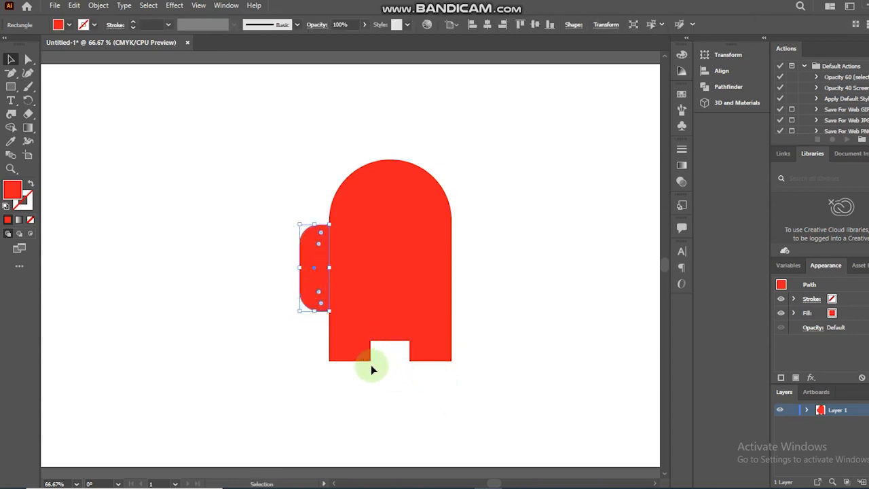
Step: Lengthen both legs slightly and round their four bottom corners with a radius of about 20.9 px
left_click(28, 59)
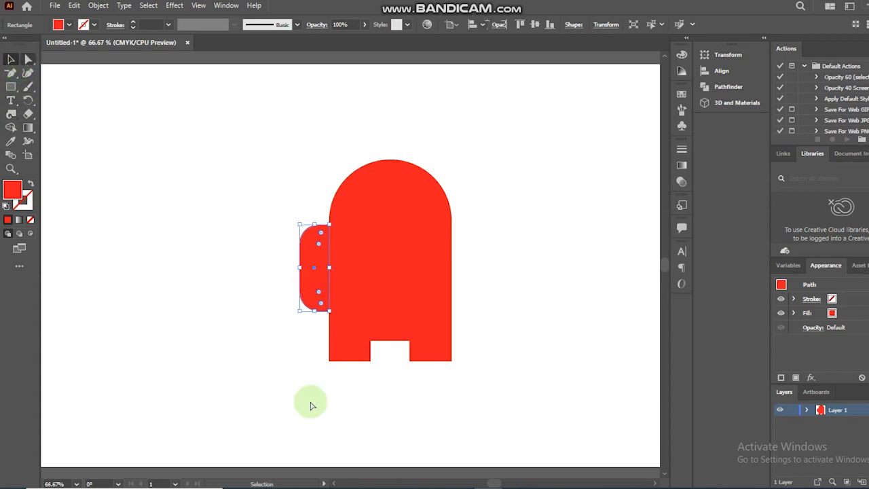
left_click_drag(305, 351, 361, 367)
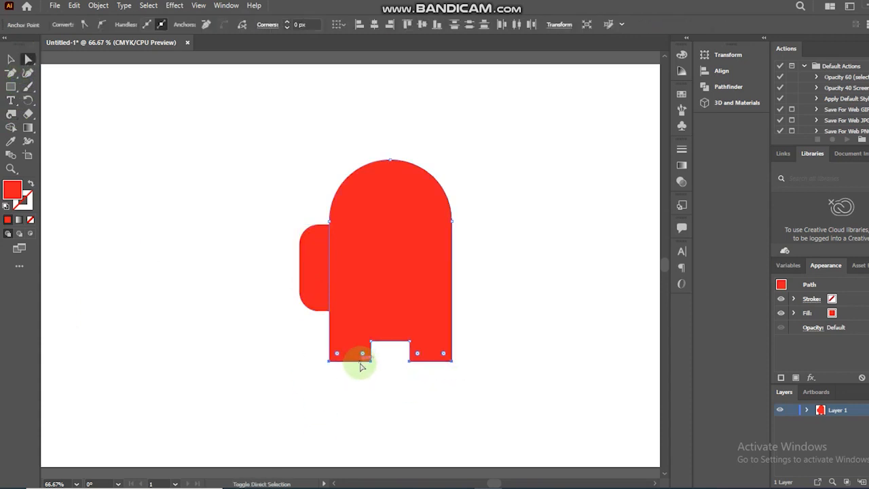
left_click_drag(361, 370, 362, 369)
left_click(363, 364, "shift")
left_click(337, 362, "shift")
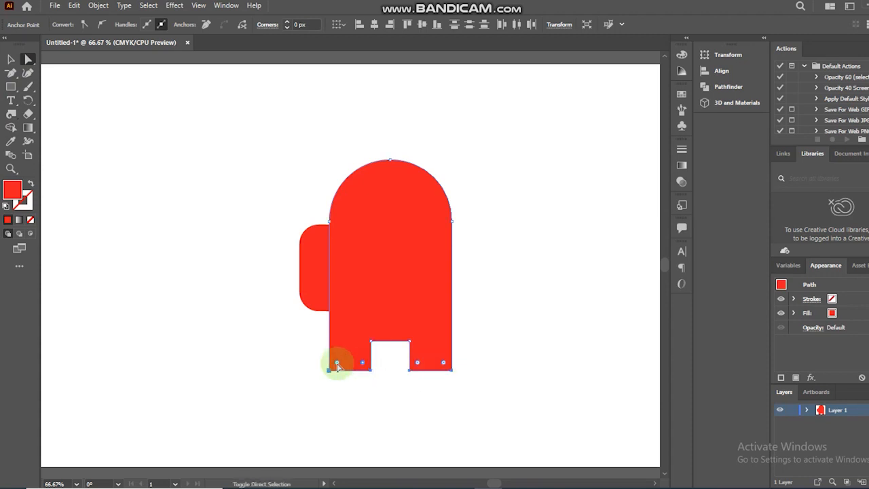
left_click(418, 363, "shift")
left_click_drag(443, 365, 440, 359)
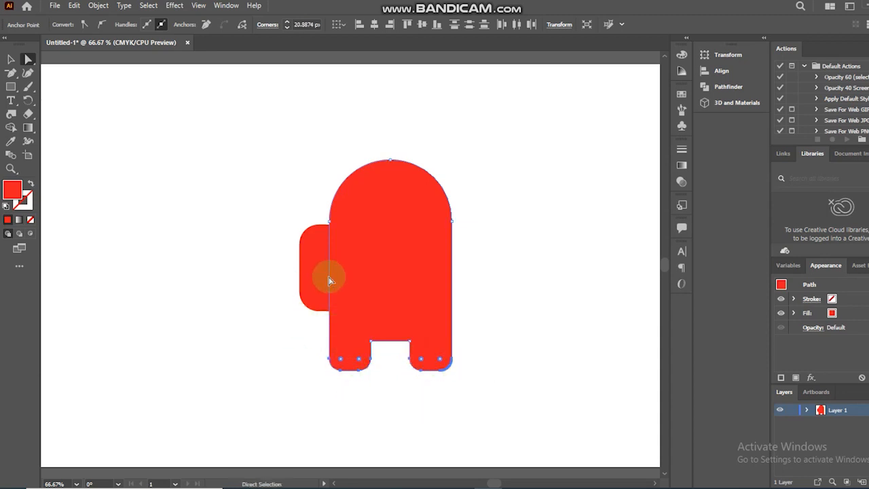
Step: Draw a wide visor rectangle on the upper body, projecting slightly past its right edge, and fill it with black
left_click(8, 87)
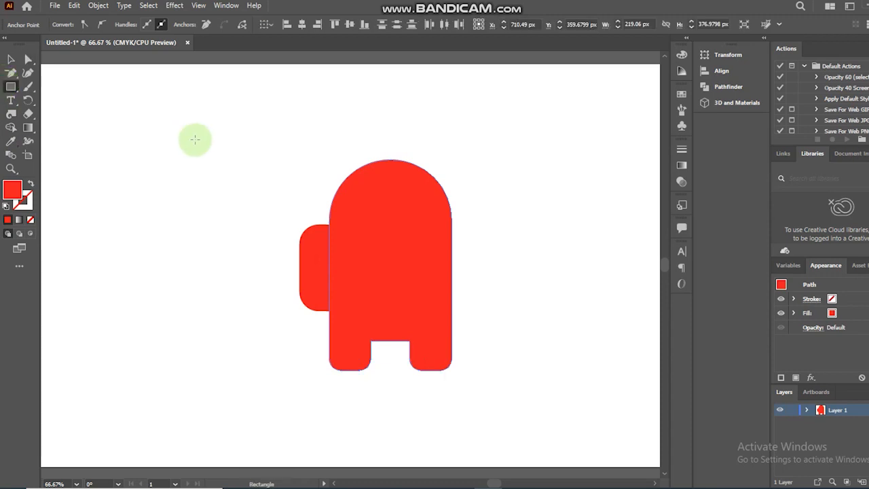
left_click_drag(374, 207, 464, 265)
left_click(11, 59)
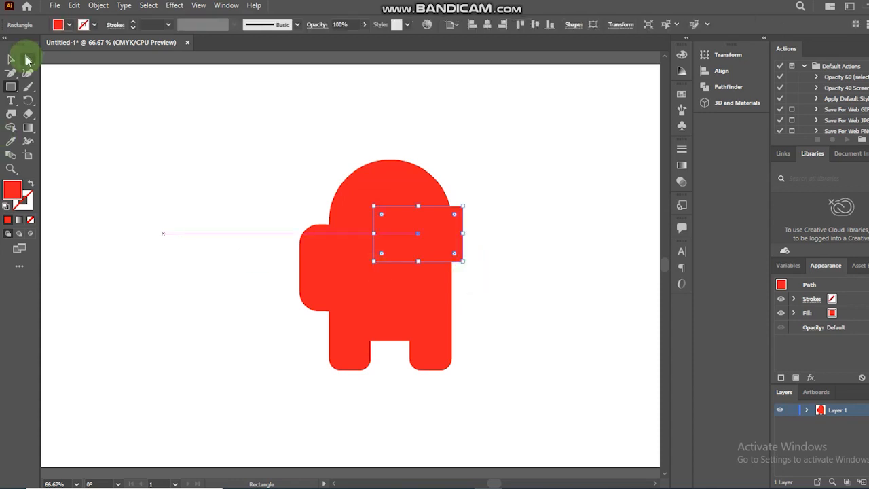
left_click(421, 237)
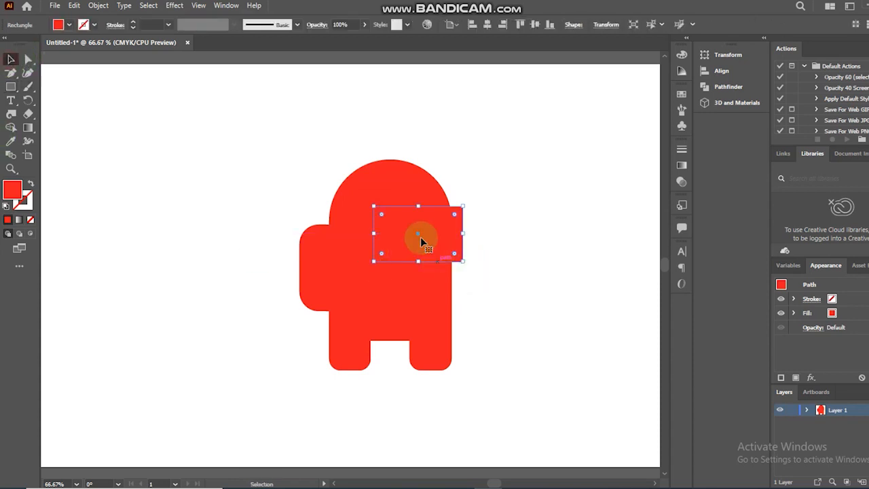
left_click(58, 25)
left_click(30, 44)
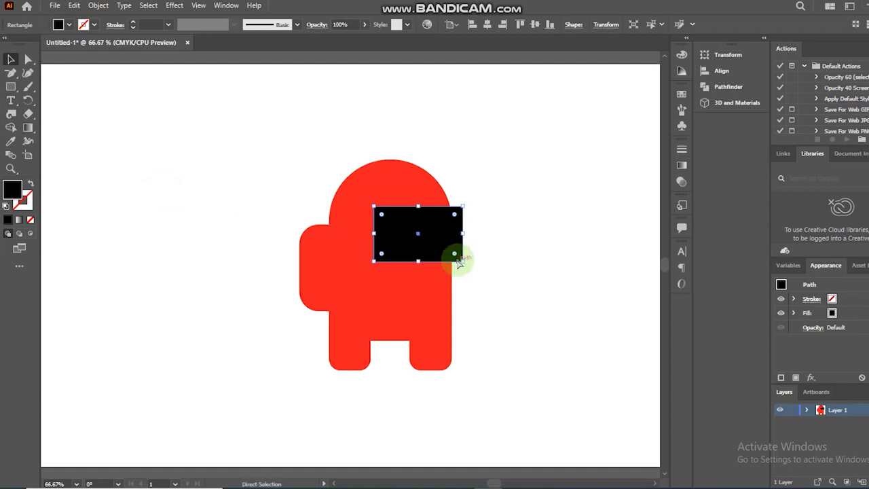
Step: Create a smaller centred copy of the black visor rectangle inside it and fill the copy with bright blue
left_click_drag(457, 263, 458, 255)
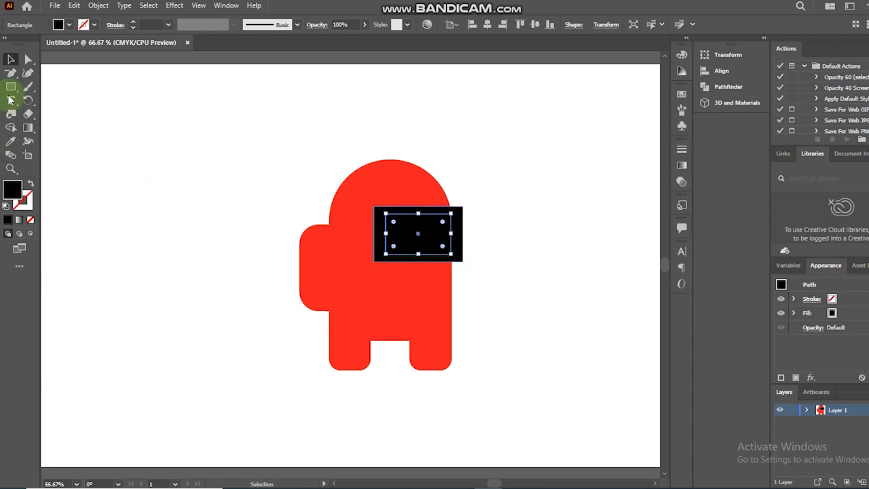
left_click(69, 26)
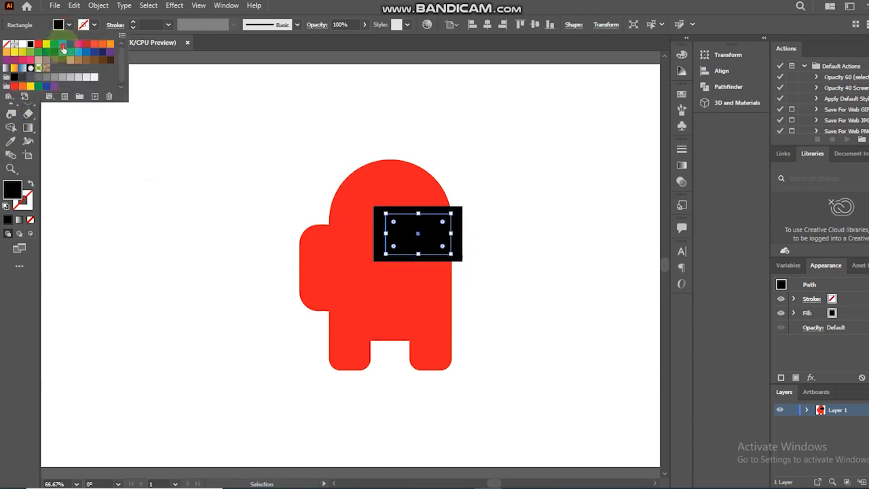
left_click(62, 46)
Step: Round all four corners of the blue inner rectangle fully into a pill shape
left_click(445, 226)
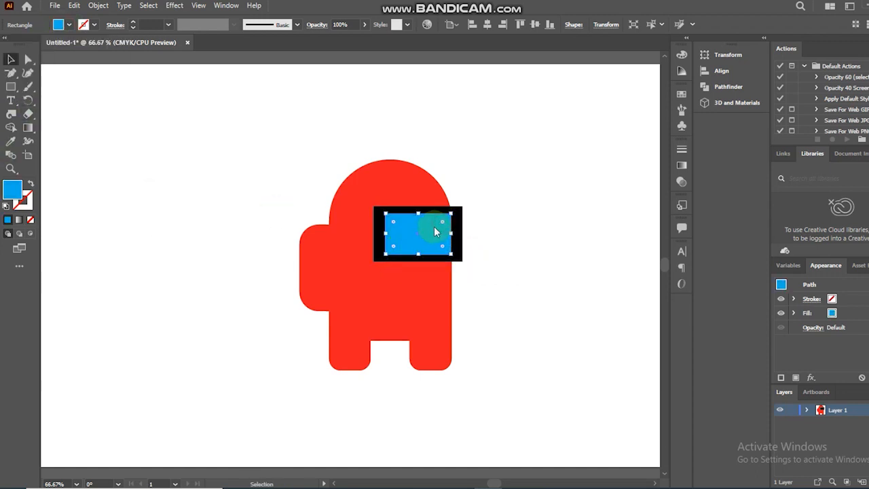
left_click_drag(441, 226, 434, 235)
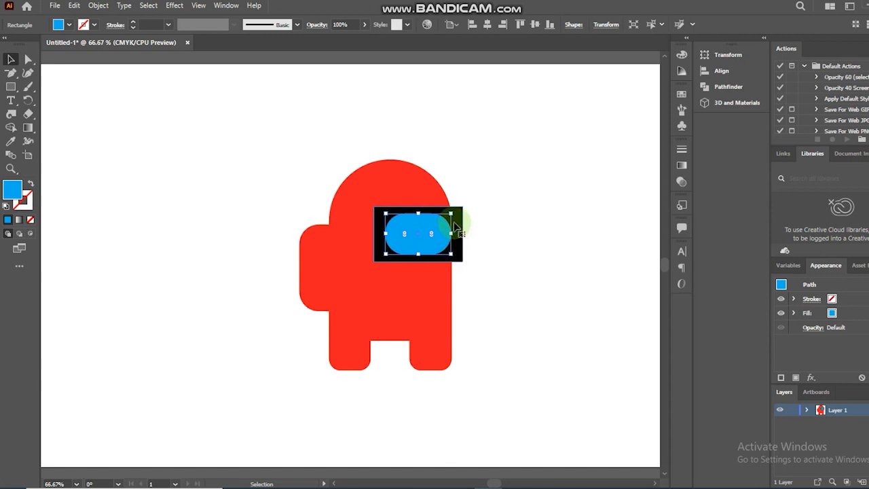
Step: Round all four corners of the black visor rectangle fully into a pill shape
left_click(455, 224)
left_click_drag(455, 216, 431, 237)
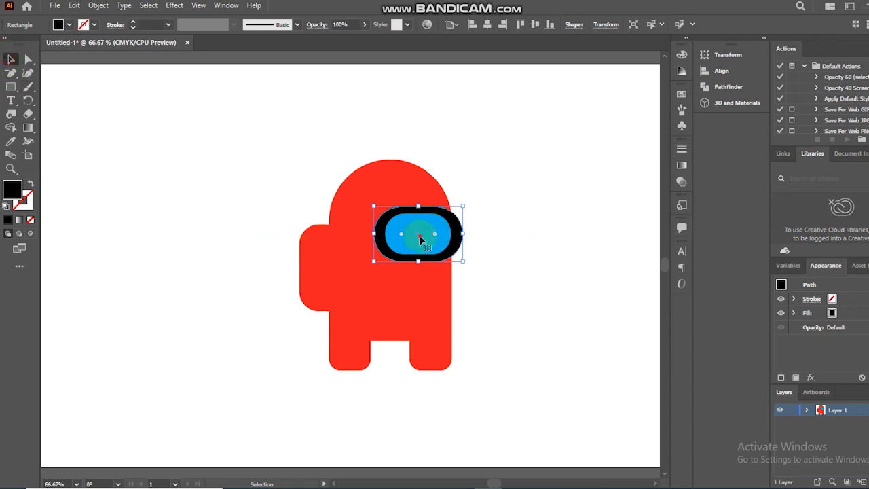
left_click(533, 243)
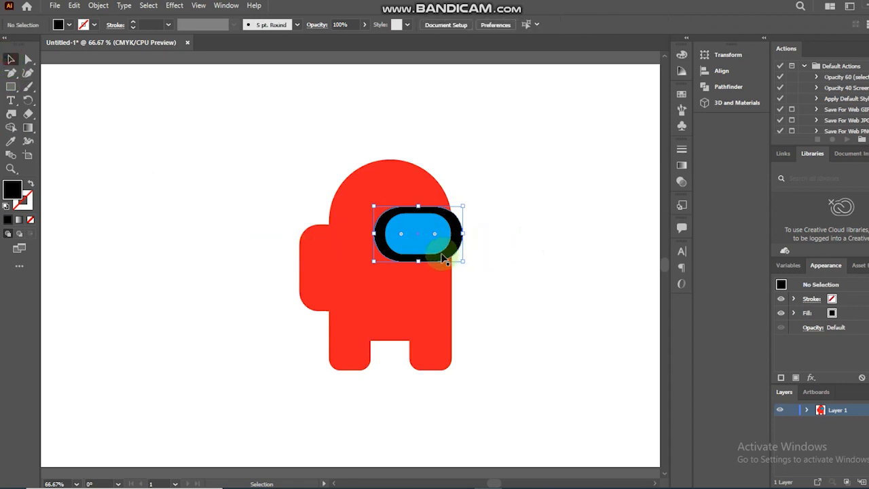
Step: Shift the blue pill to the black visor's right edge, enlarging it slightly, and nudge the black pill right and narrow its left side
left_click_drag(438, 243, 443, 264)
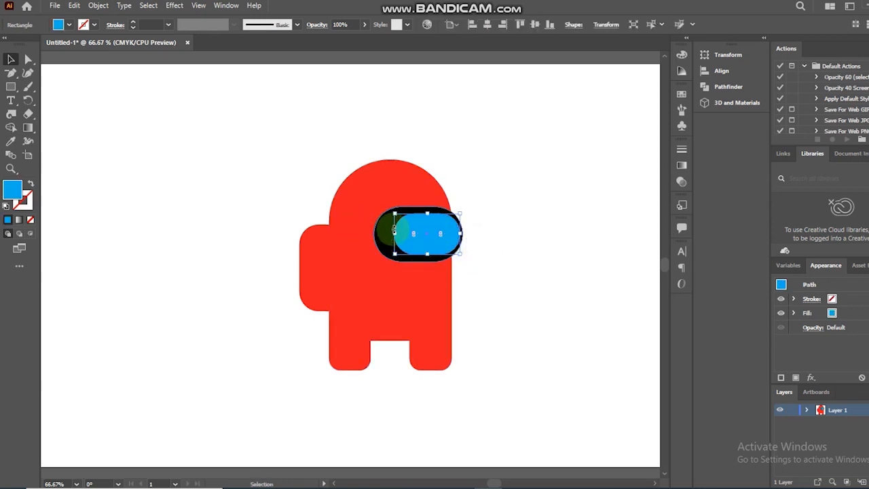
left_click_drag(461, 254, 466, 261)
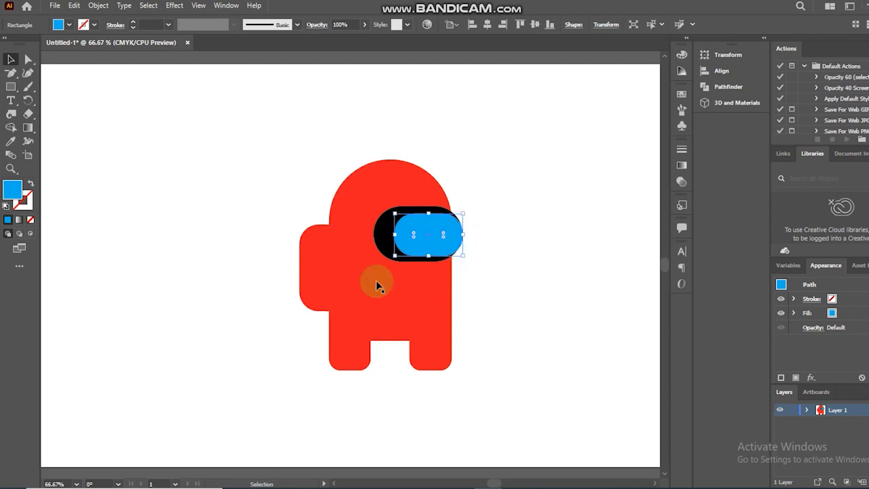
left_click(381, 256)
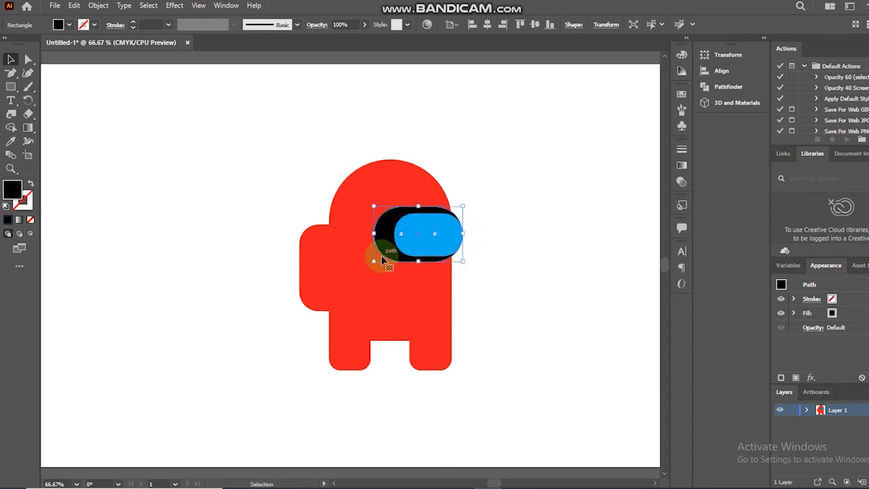
key("Right")
key("Right")
key("Right")
key("Right")
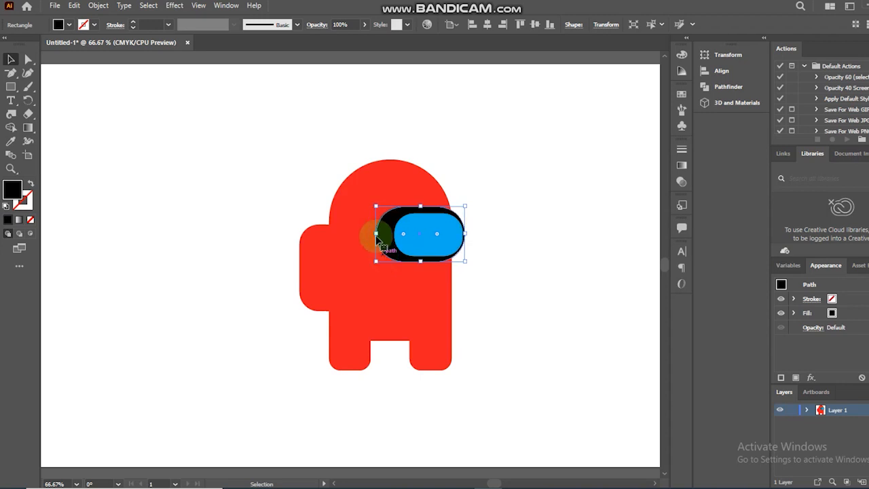
left_click_drag(377, 235, 383, 235)
left_click(503, 266)
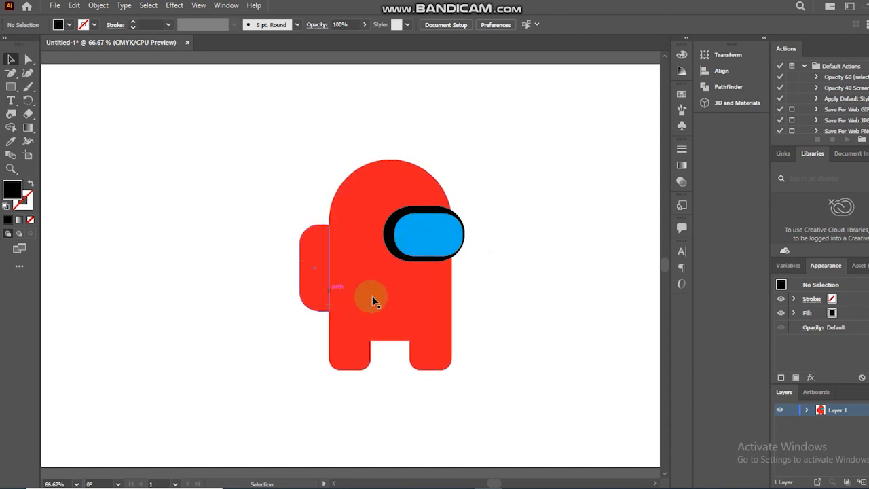
Step: Group the blue and black visor pills and apply the 3D Inflate effect to the group
left_click(415, 296)
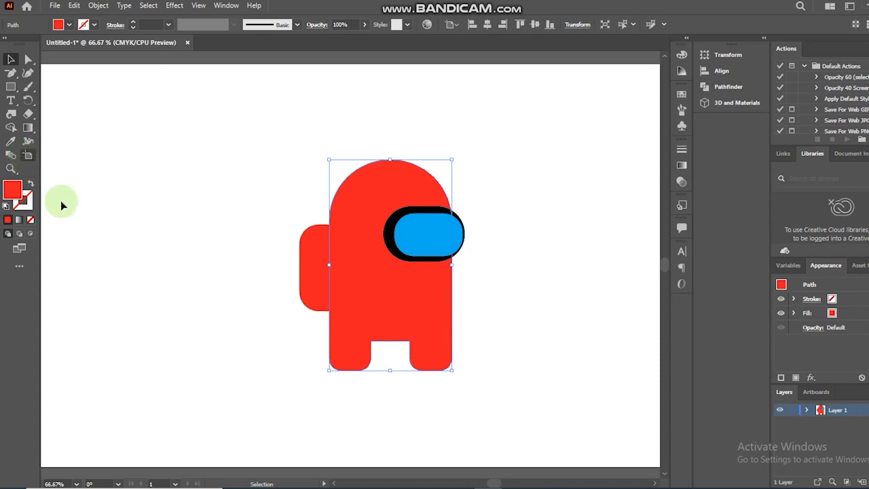
left_click(721, 105)
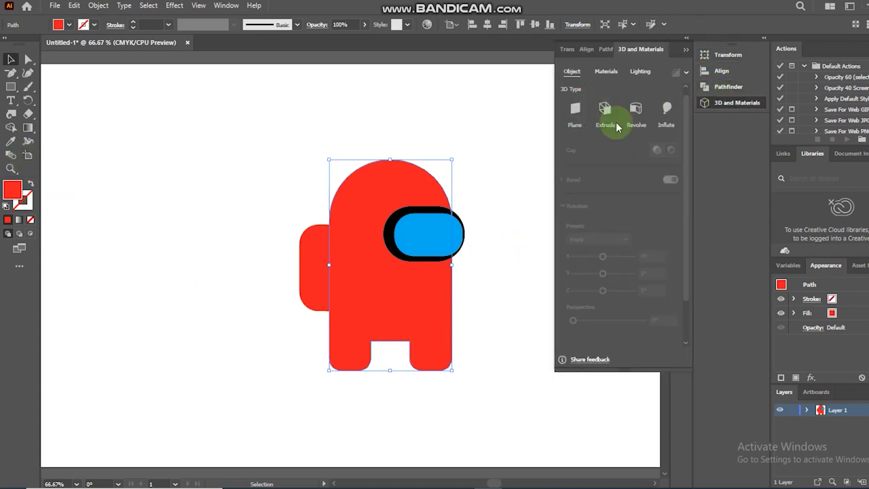
left_click(441, 239)
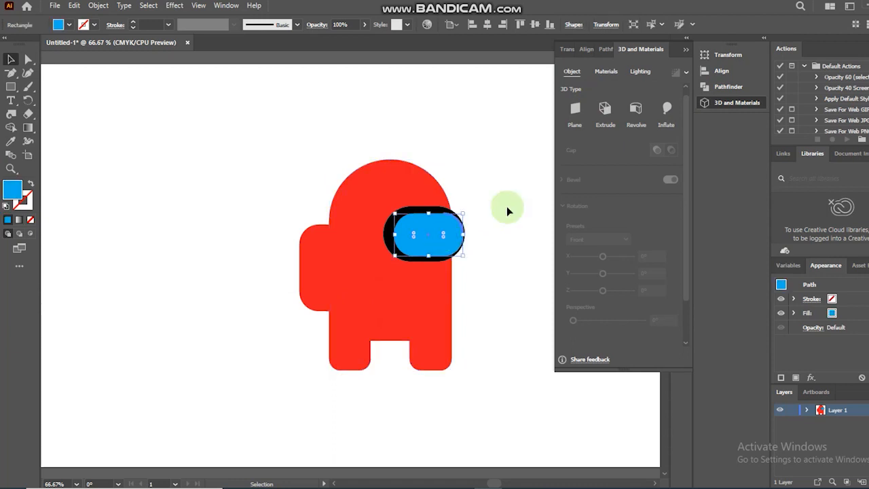
left_click(390, 239, "shift")
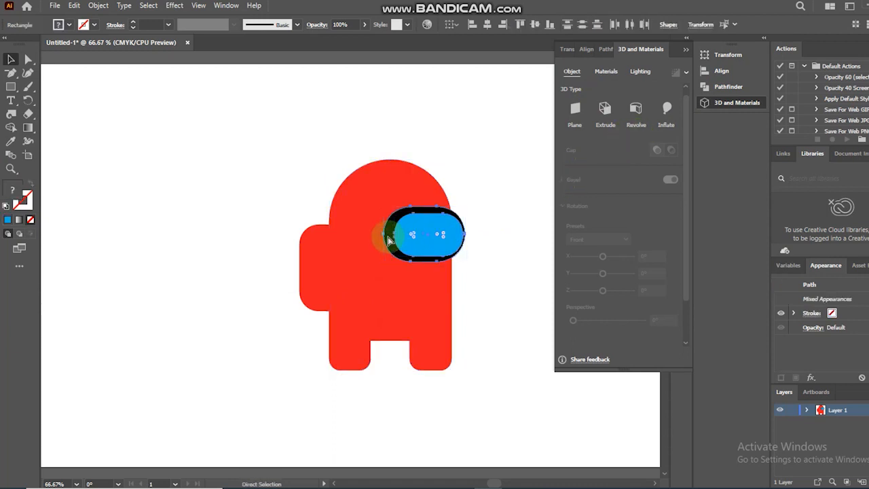
key("ctrl+g")
left_click(667, 110)
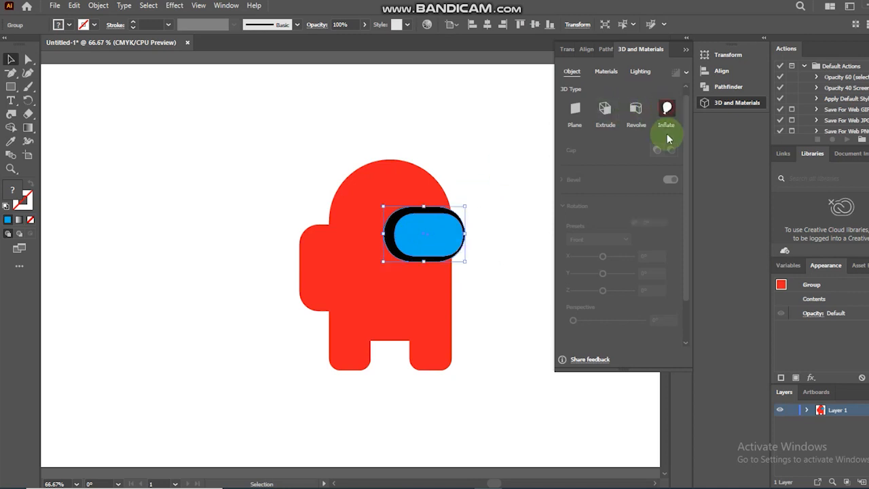
left_click(309, 367)
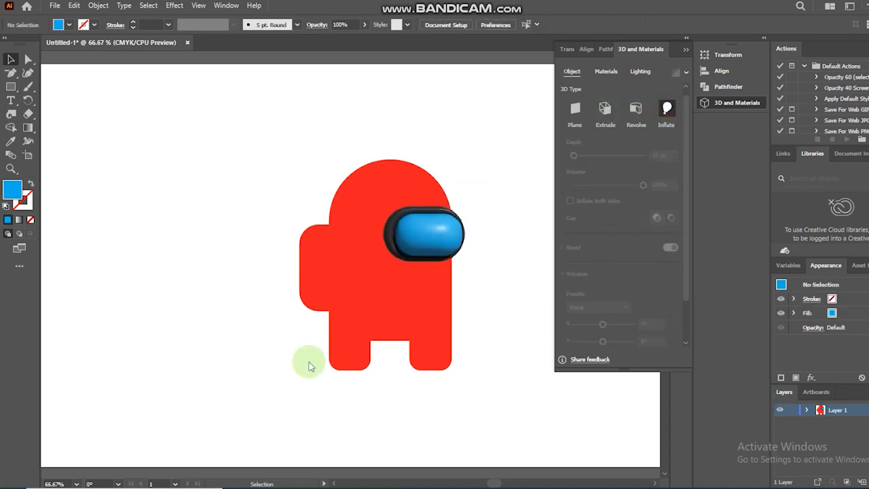
Step: Apply the 3D Inflate effect to the red body and to the backpack
left_click(408, 329)
left_click(666, 120)
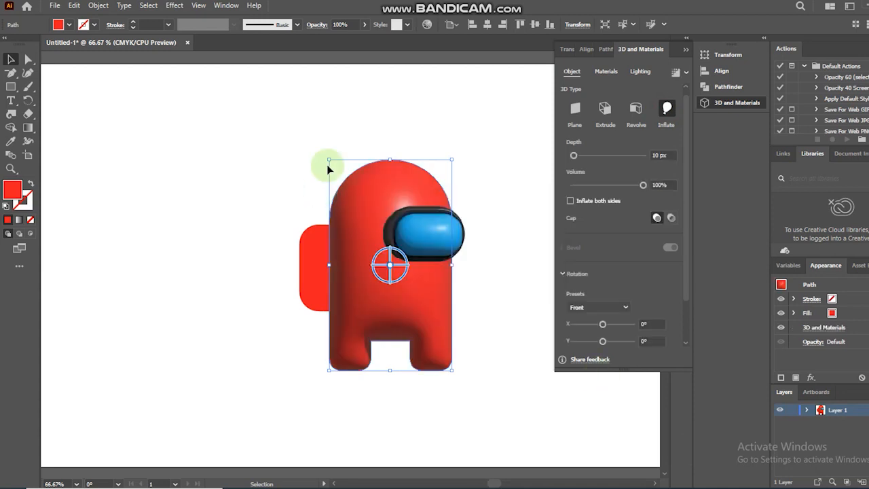
left_click(321, 255)
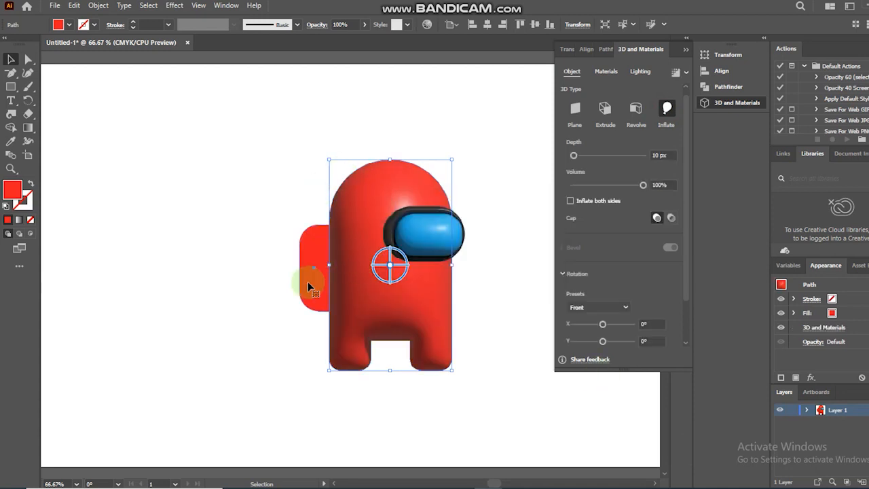
left_click(307, 260)
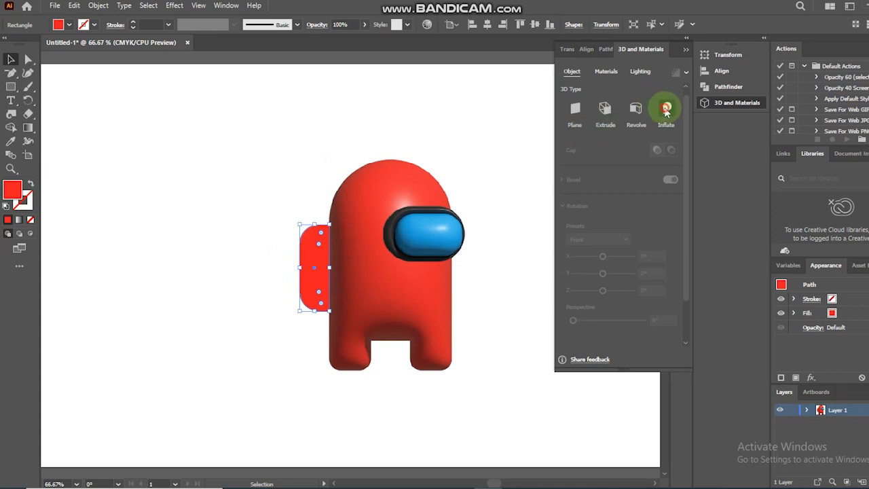
left_click(666, 110)
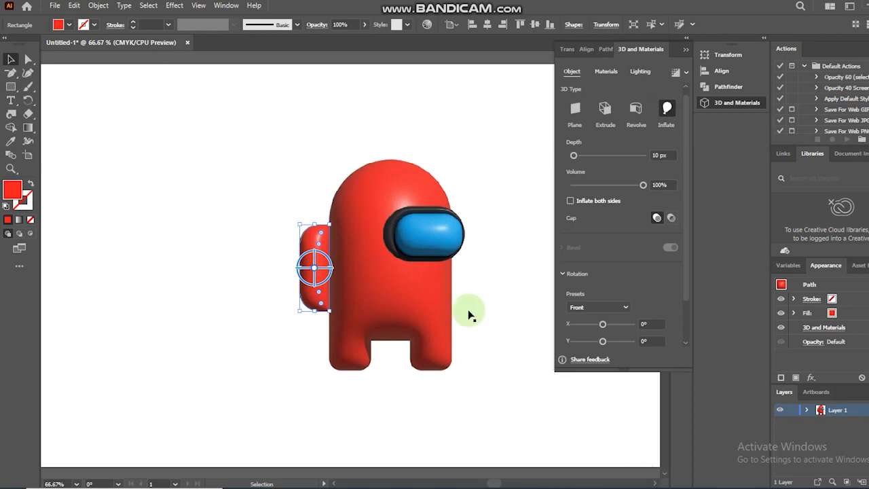
left_click(290, 254)
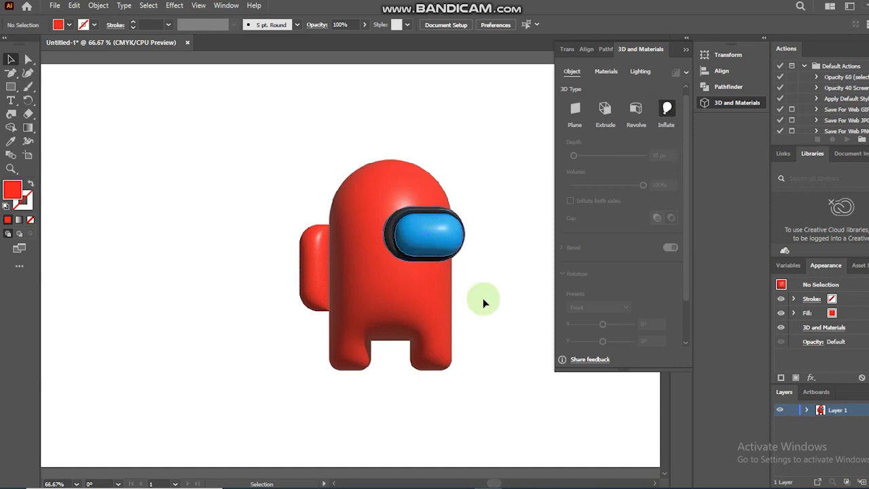
Step: Enlarge the visor group from its centre and fully round the corners of both its shapes into pills again
left_click_drag(464, 261, 480, 278)
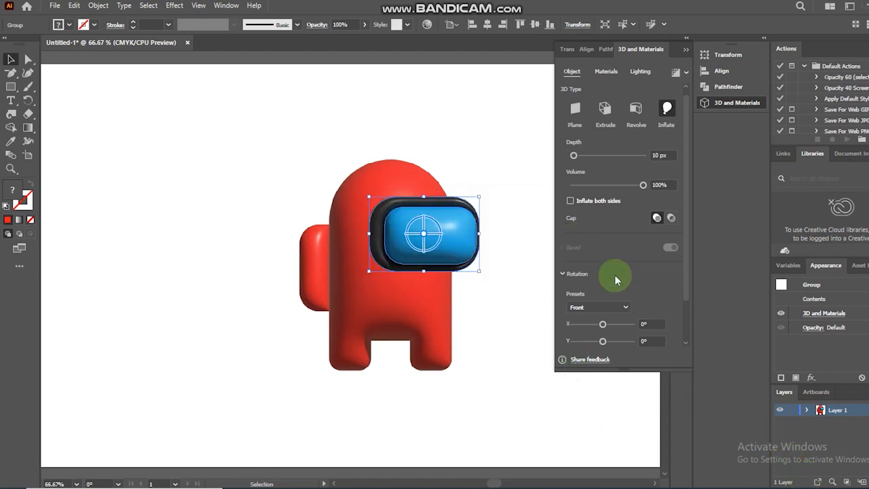
left_click(28, 59)
left_click(455, 226)
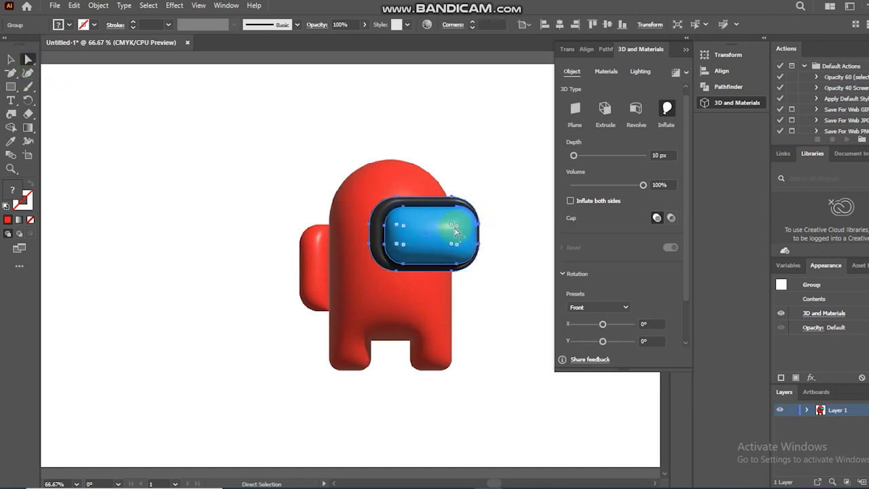
left_click(458, 229)
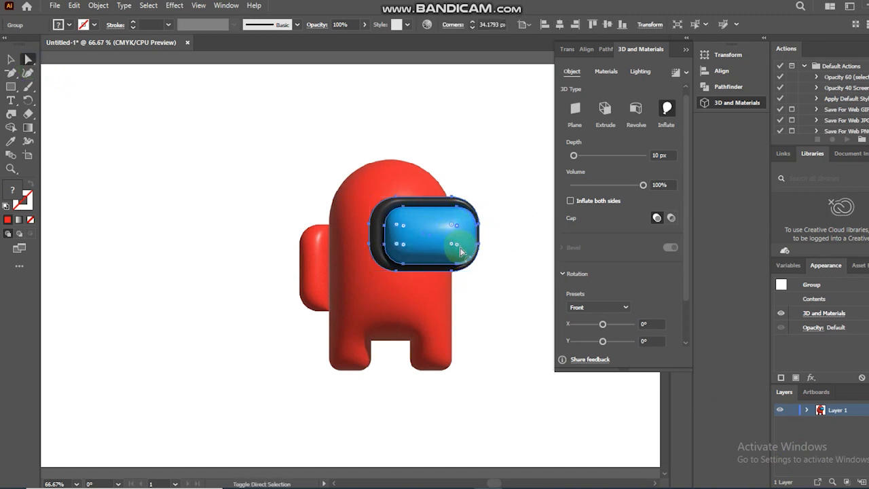
left_click(455, 245)
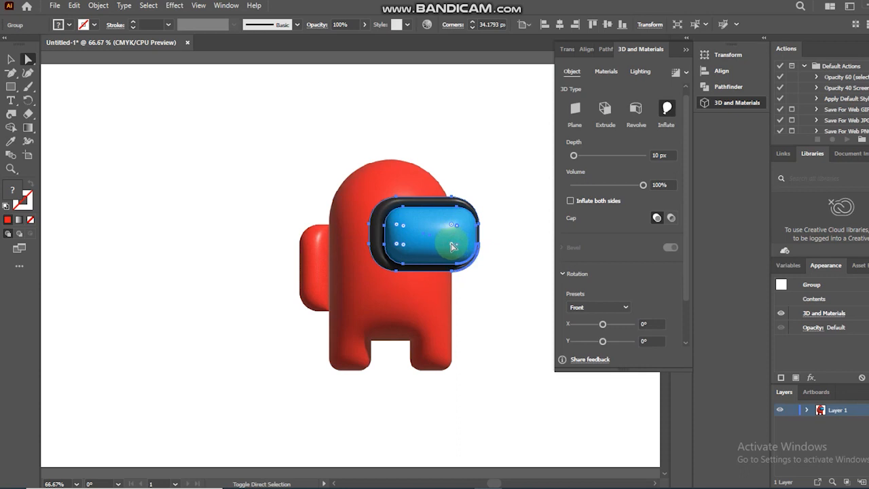
left_click(452, 245)
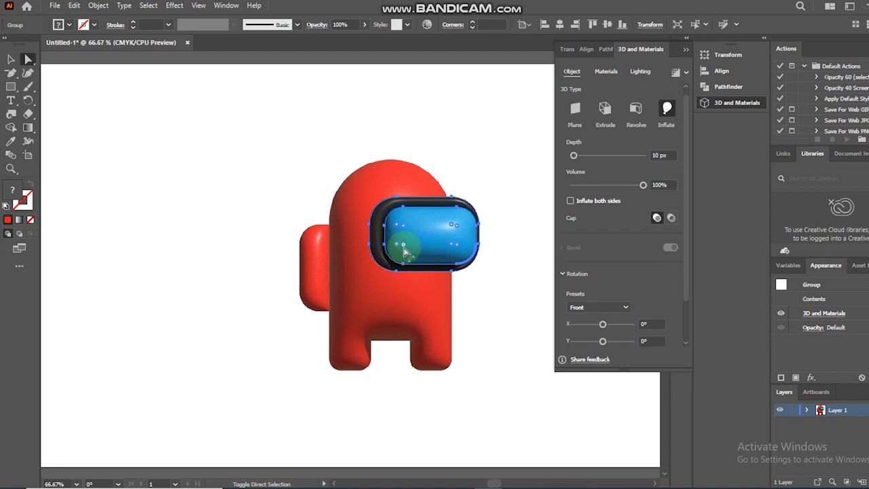
left_click_drag(403, 249, 440, 251)
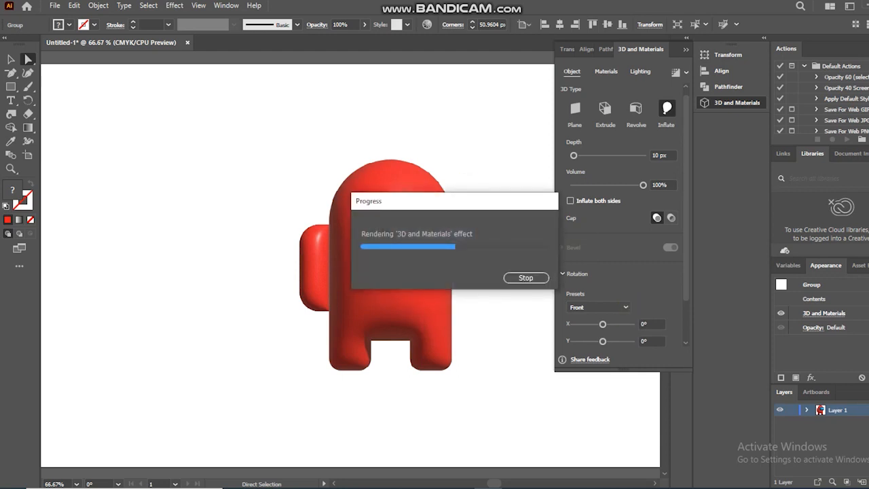
key("v")
left_click(532, 415)
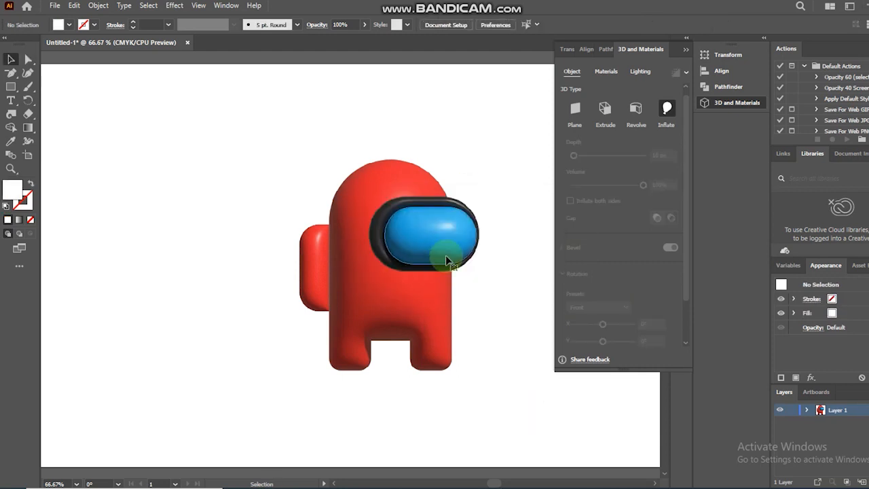
Step: Remove the 3D and Materials effect from the visor group and ungroup its two pills
left_click(447, 260)
left_click(816, 316)
left_click(864, 377)
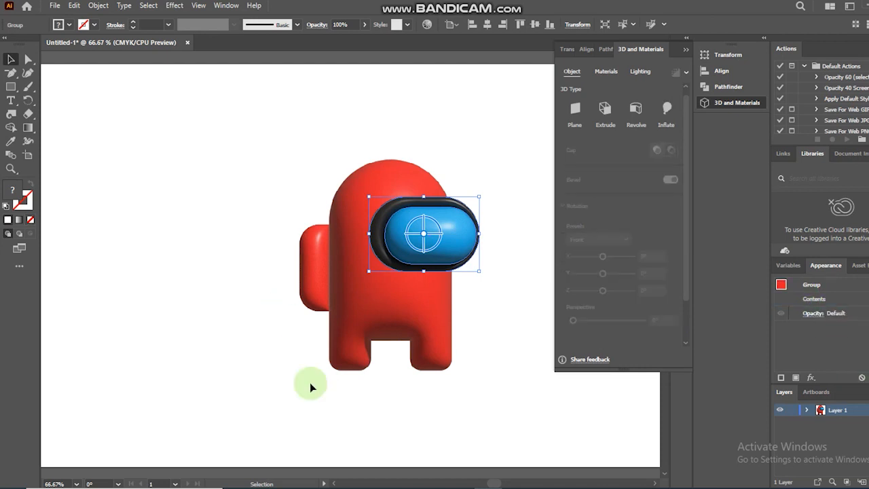
double_click(418, 218)
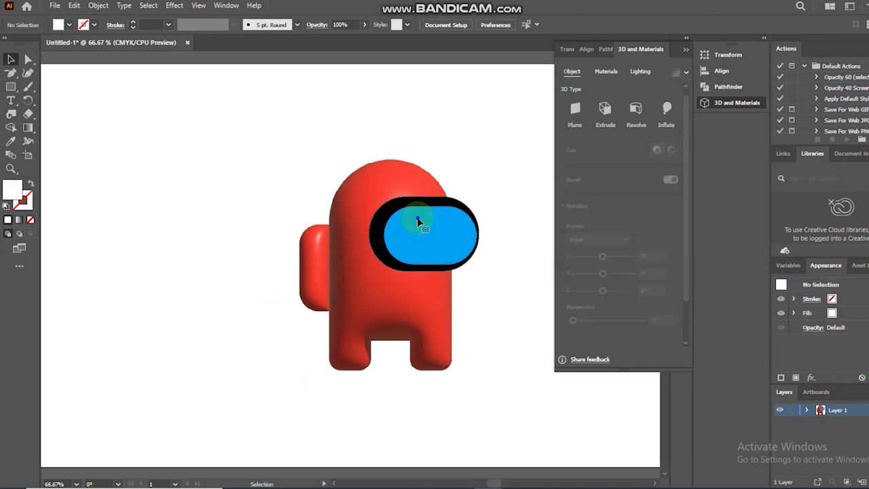
right_click(415, 218)
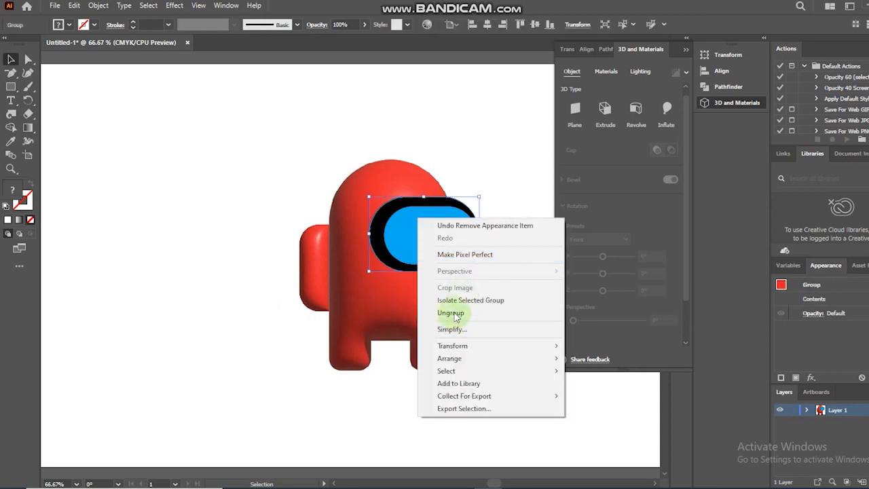
left_click(468, 313)
left_click(491, 289)
left_click(443, 246)
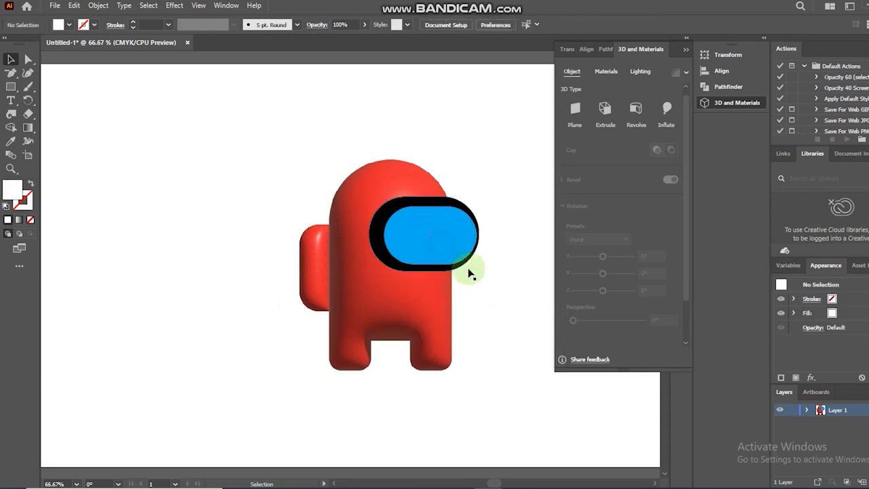
Step: Scale the blue and black visor pills down together slightly about their centre
left_click(436, 253)
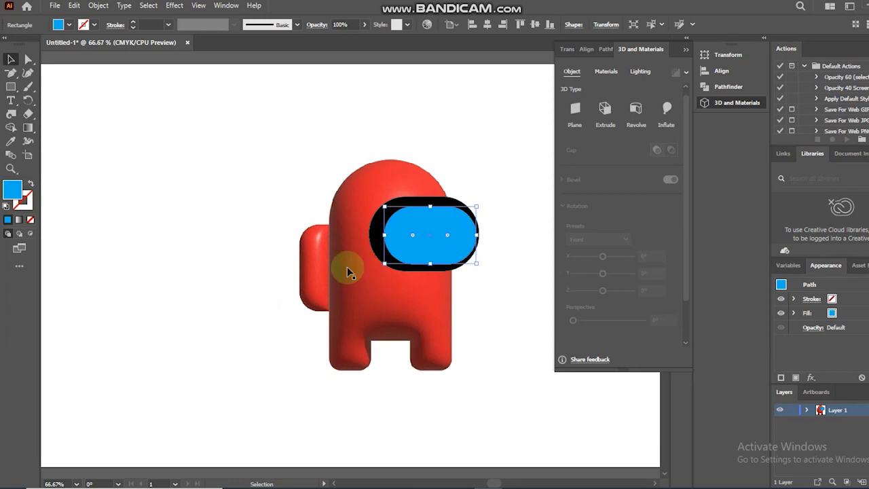
left_click(478, 234, "shift")
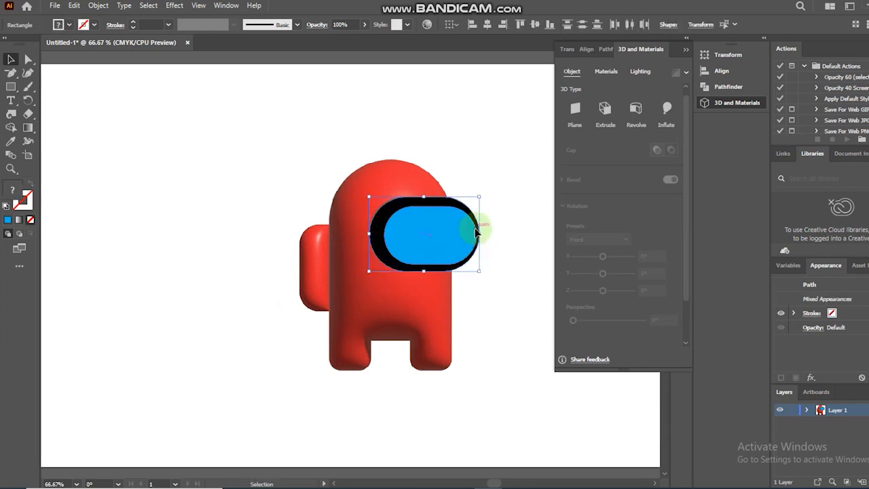
left_click_drag(476, 232, 475, 237)
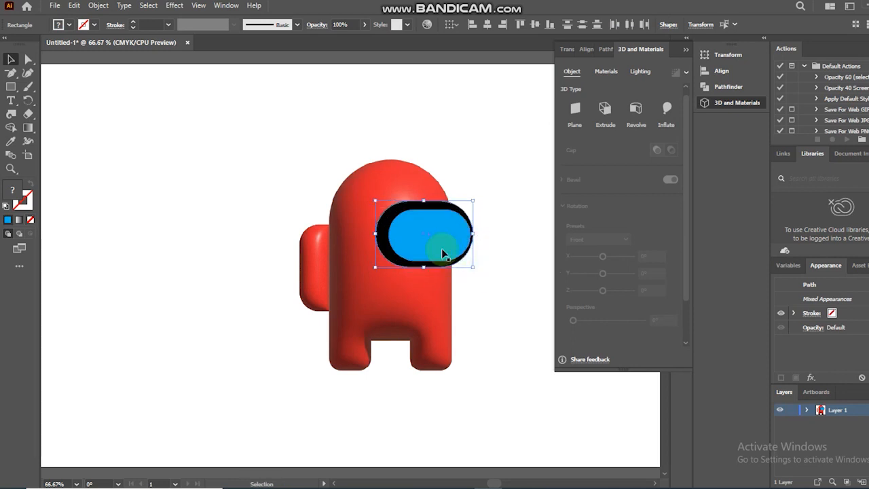
left_click(487, 274)
Step: Enlarge the blue pill slightly towards its lower right so it meets the black pill's right edge
left_click(468, 260)
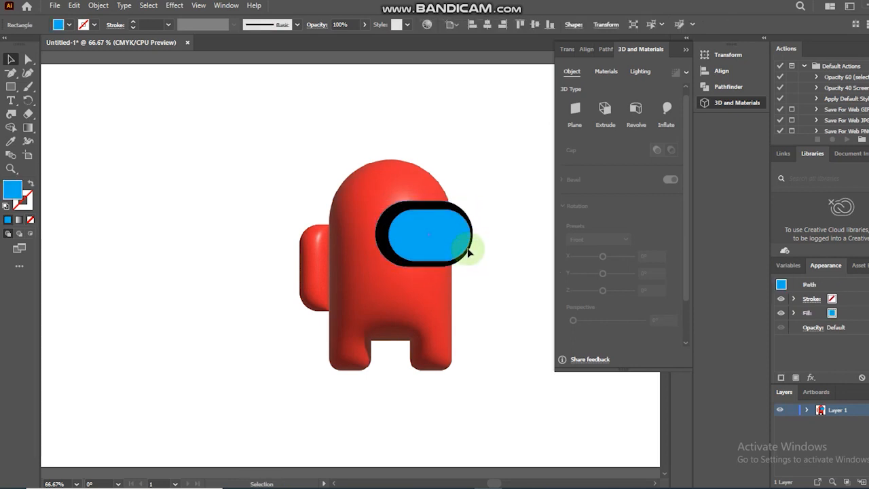
mouse_move(472, 260)
left_mouse_down()
mouse_move(478, 265)
mouse_move(469, 266)
left_mouse_up()
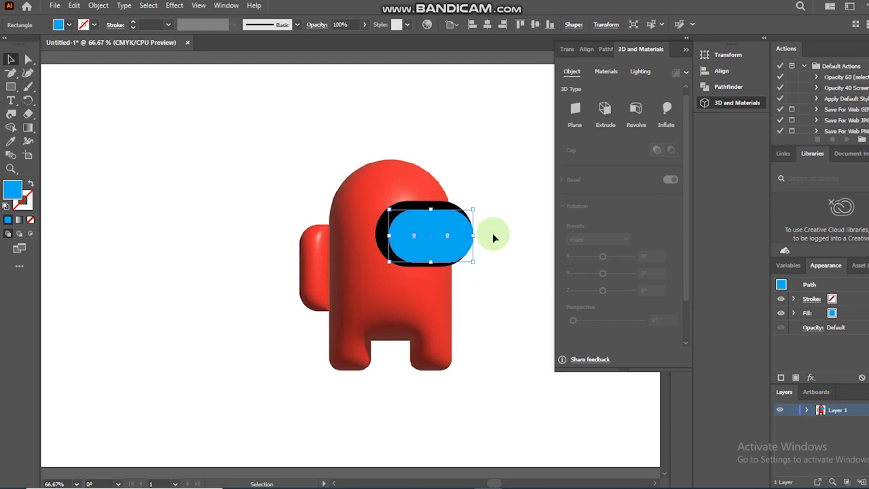
left_click(489, 232)
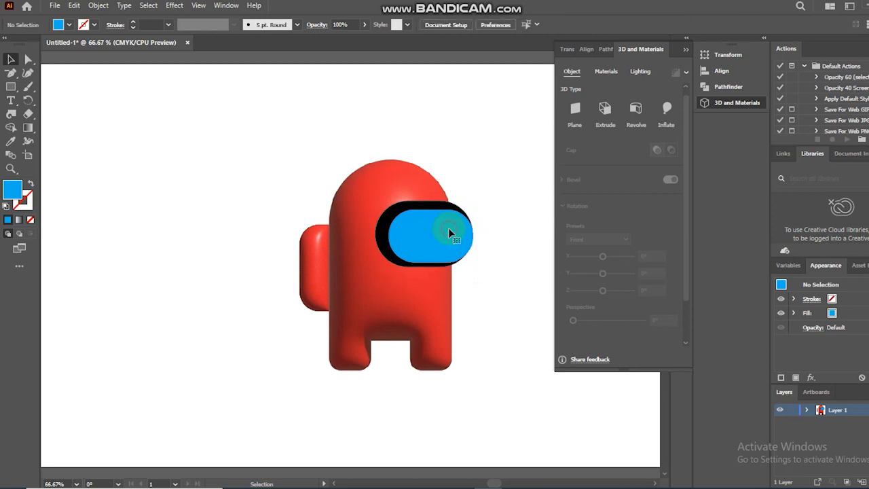
Step: Nudge the blue visor pill slightly upward inside the black pill
left_click(449, 232)
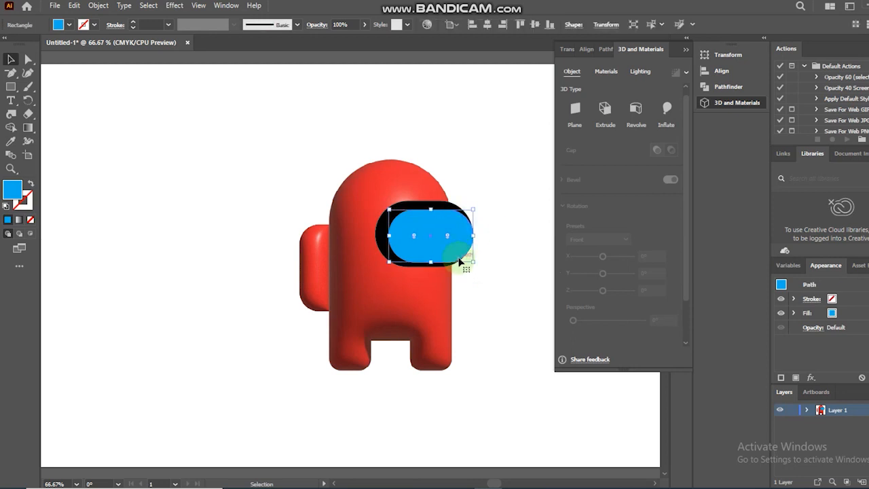
key("Up")
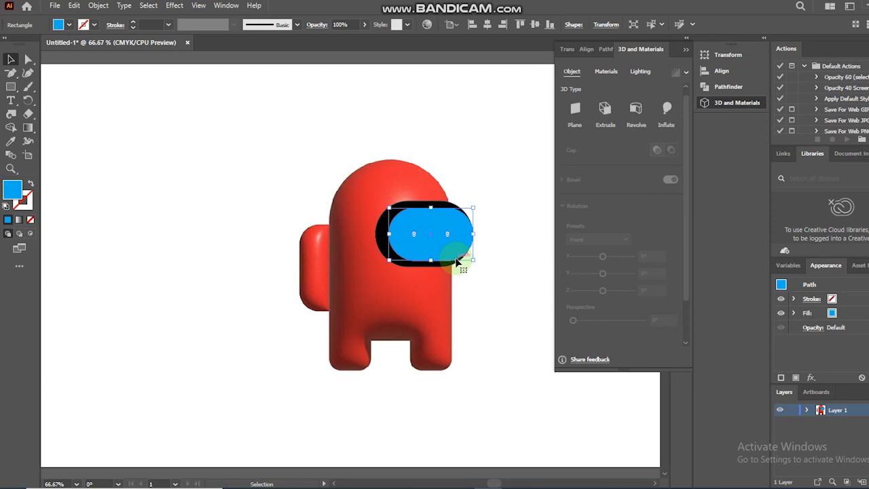
key("Down")
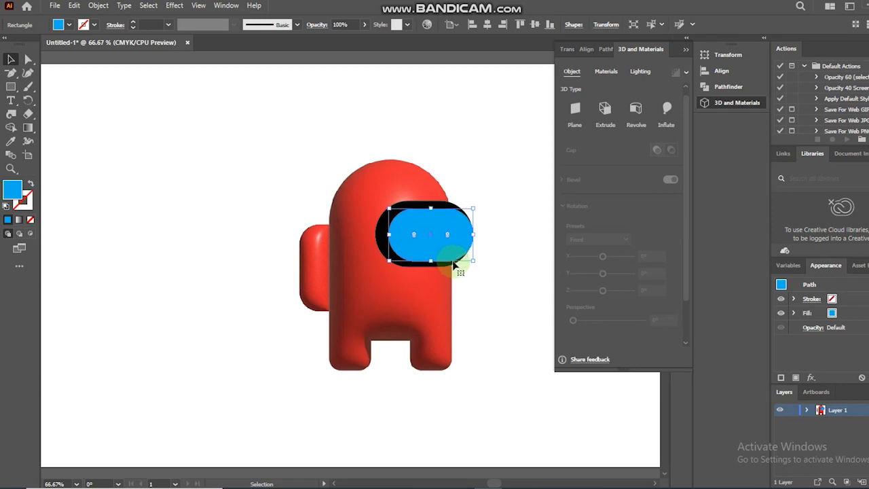
key("Up")
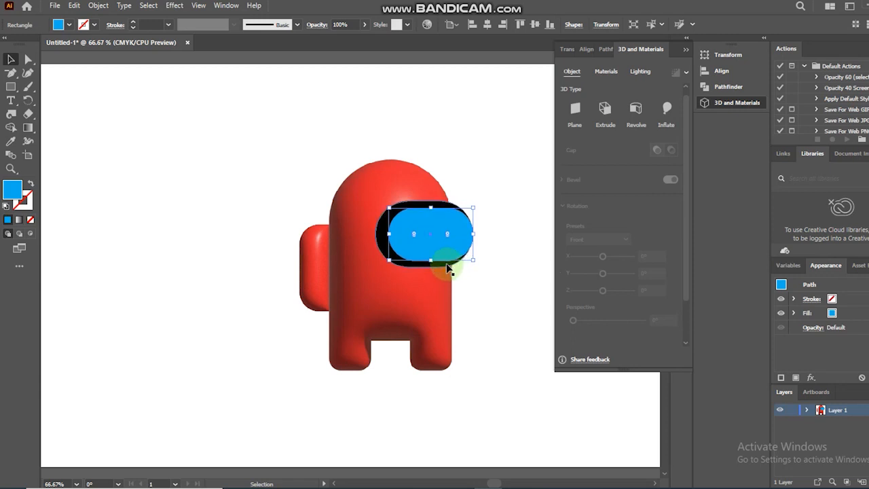
left_click(504, 266)
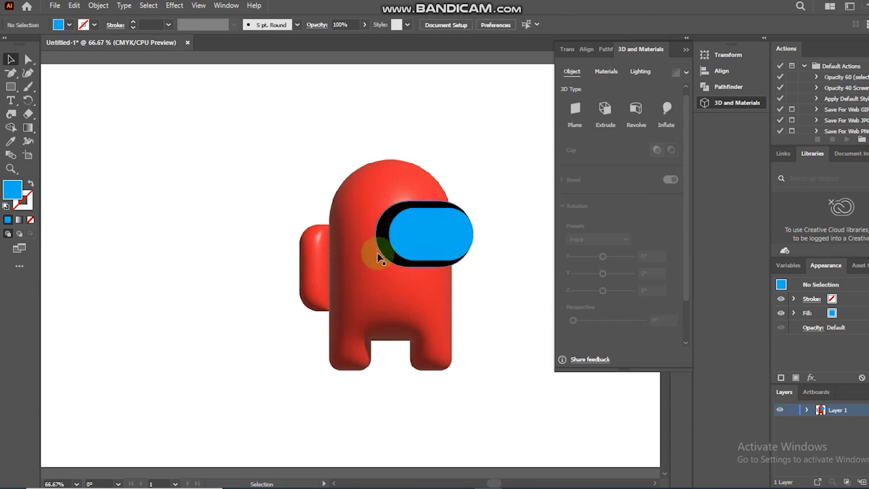
Step: Narrow the black visor pill slightly from its left side, keeping its right edge in place
left_click(376, 247)
left_click_drag(380, 234, 378, 238)
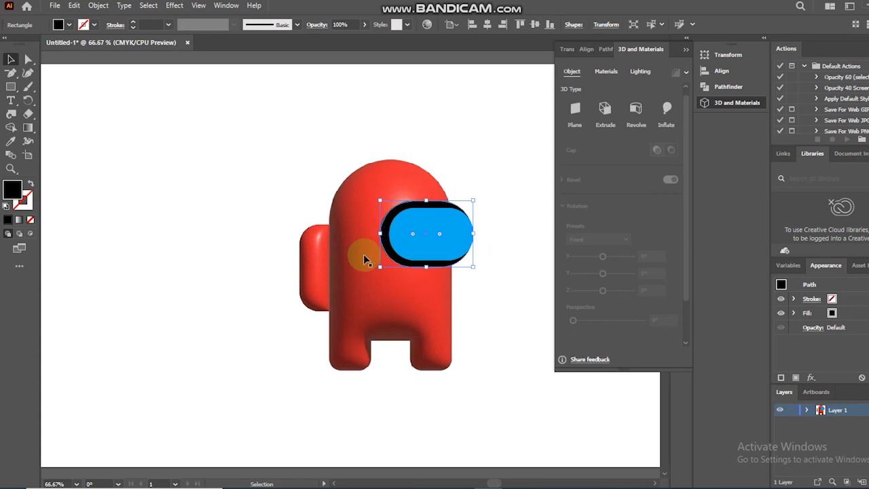
left_click(535, 280)
Step: Apply the 3D Inflate effect to the blue visor pill
left_click(424, 228)
left_click(667, 111)
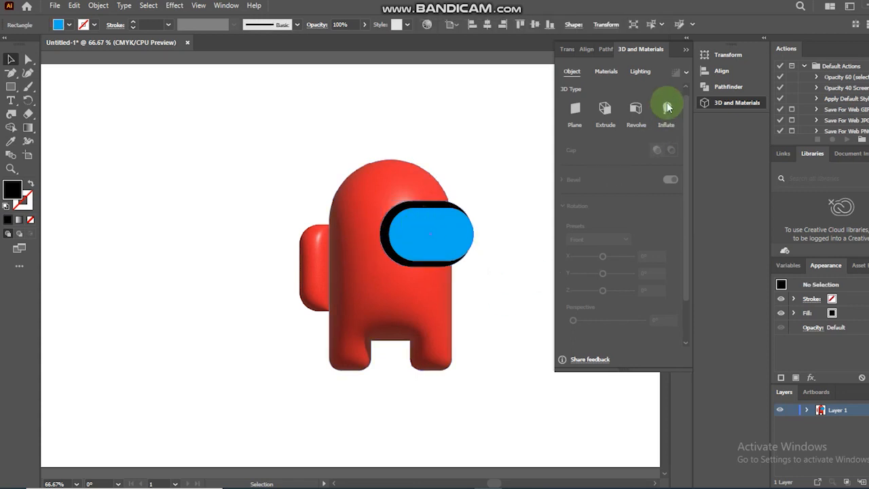
left_click(668, 113)
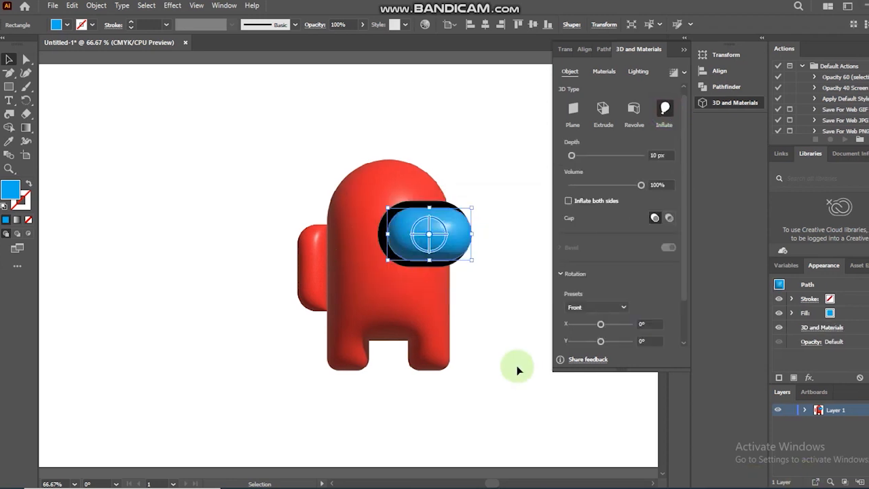
left_click(462, 330)
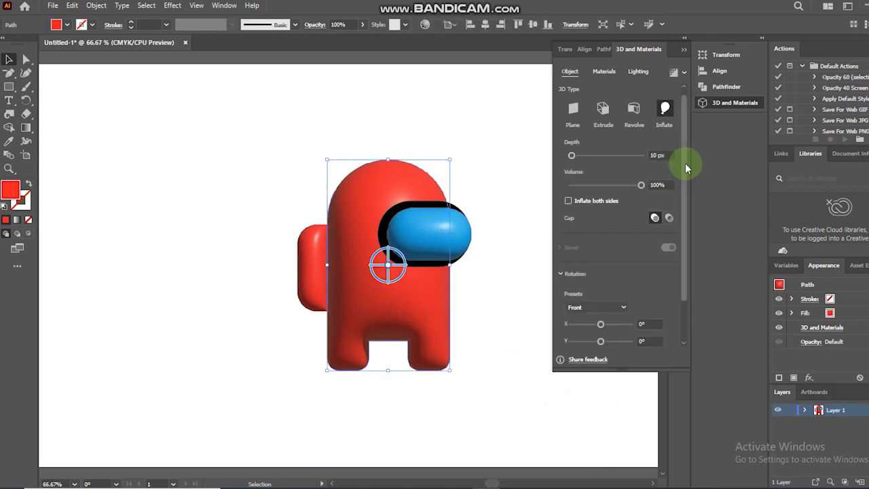
Step: Set the red body's 3D light softness to 85% and its ambient light intensity to 75%
scroll(686, 180, "down", 2)
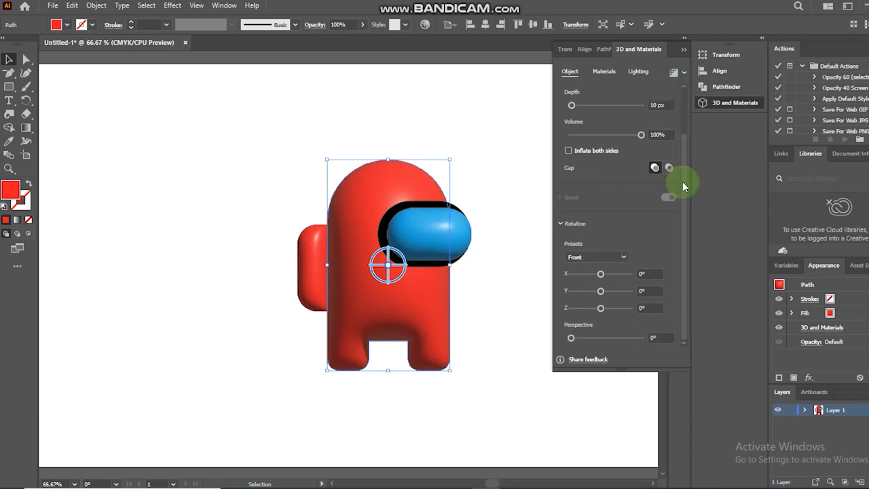
left_click(638, 71)
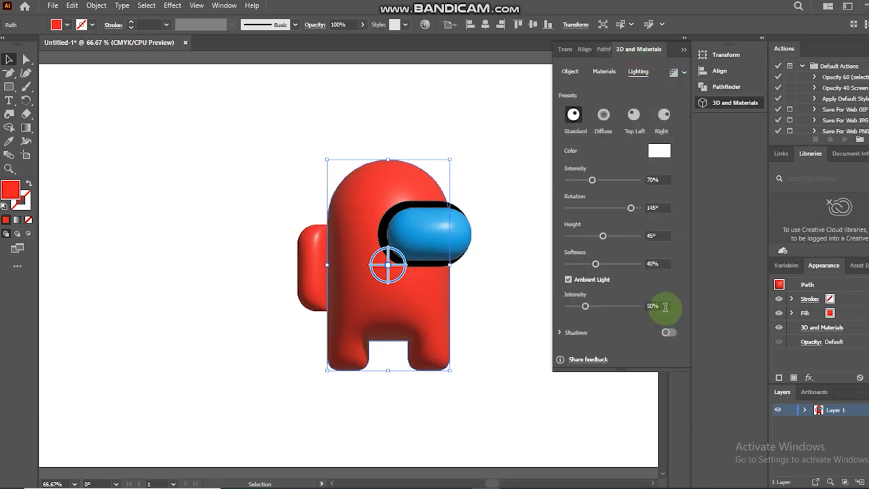
left_click(657, 263)
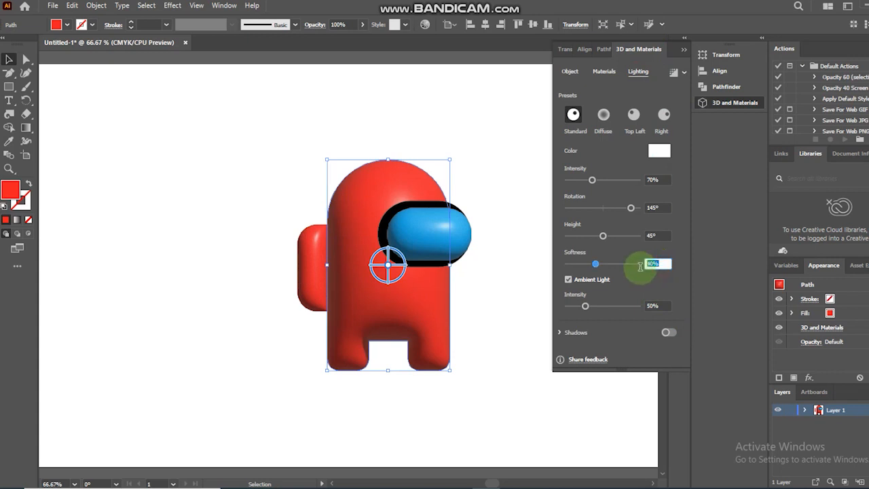
type("85")
key("Return")
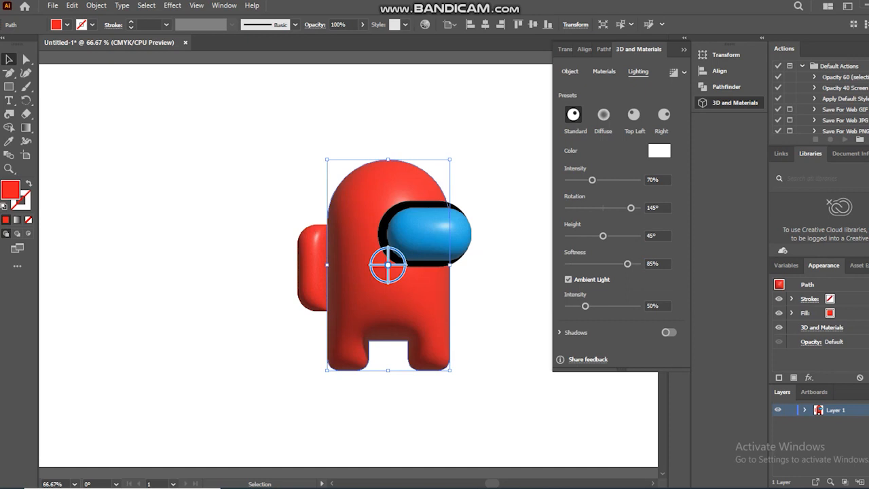
left_click(658, 306)
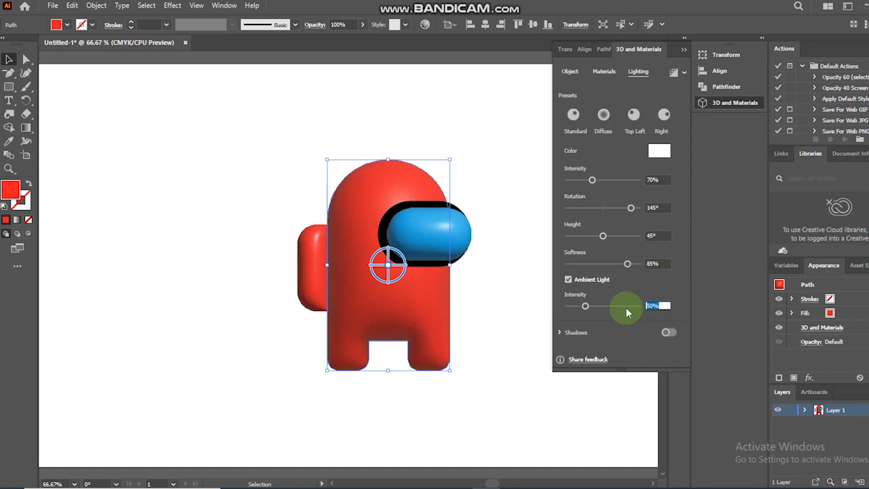
type("75")
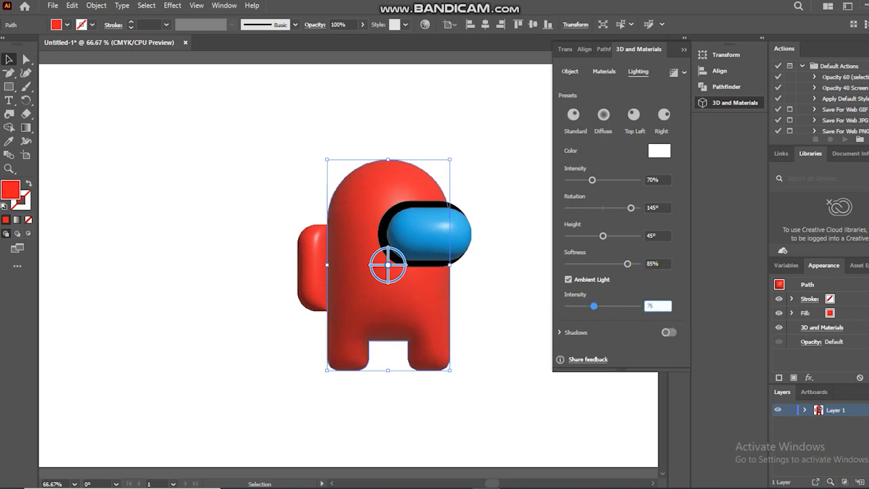
key("Return")
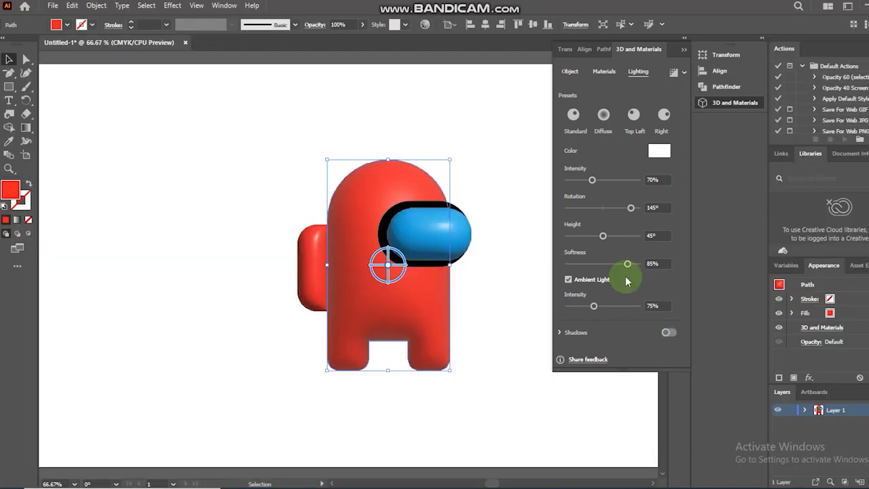
Step: Set the main light intensity of the red body to 85%
left_click(649, 181)
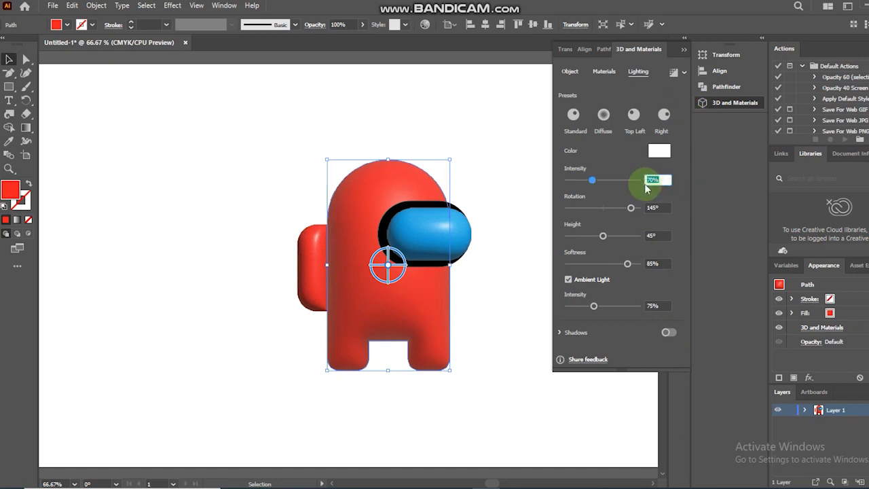
type("85")
key("Return")
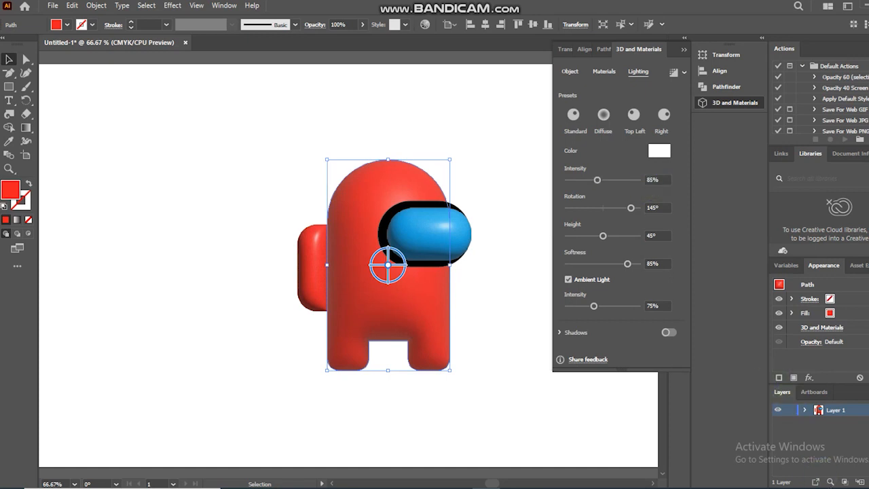
left_click(443, 418)
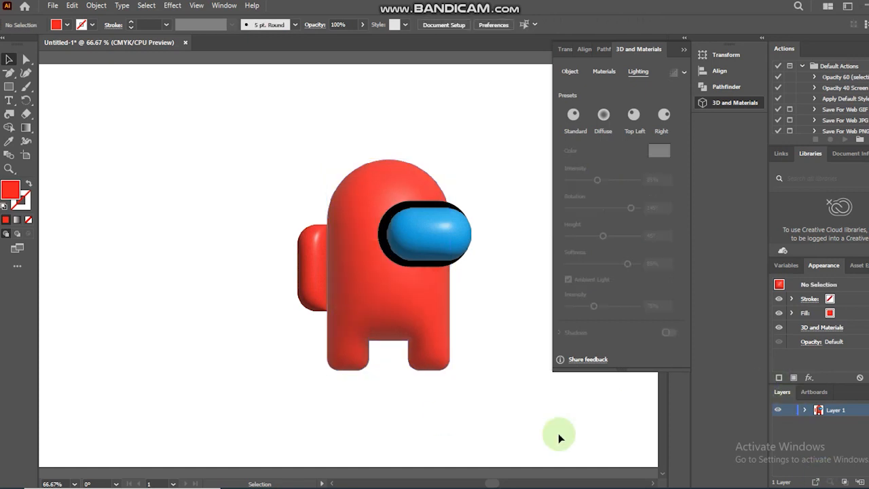
Step: Turn on 3D shadows for the red body and set the shadow position to Below Object
left_click(398, 314)
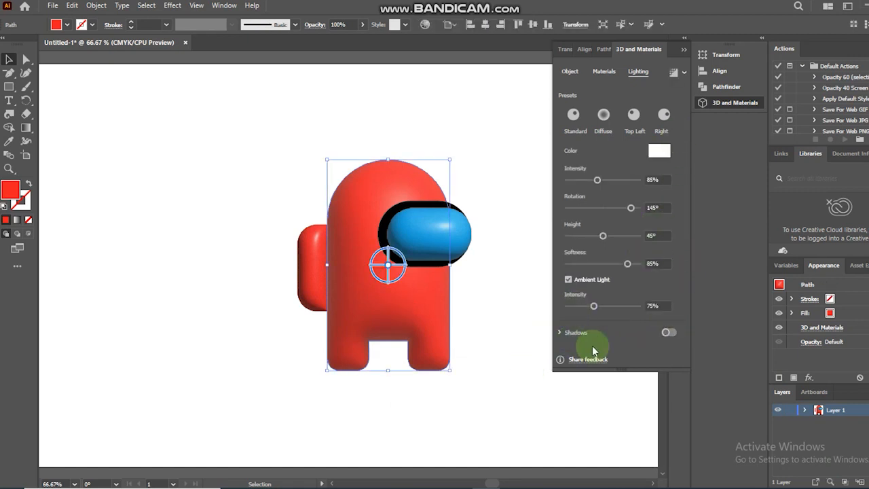
left_click(667, 333)
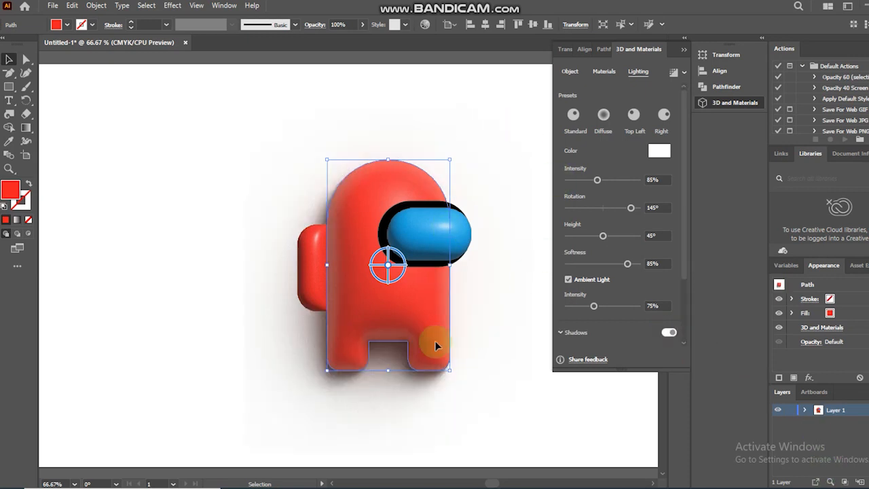
left_click(498, 117)
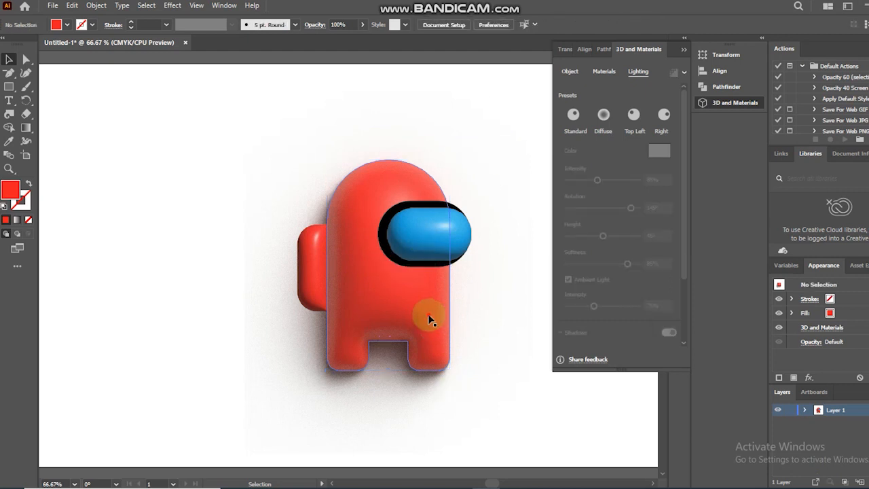
left_click(429, 319)
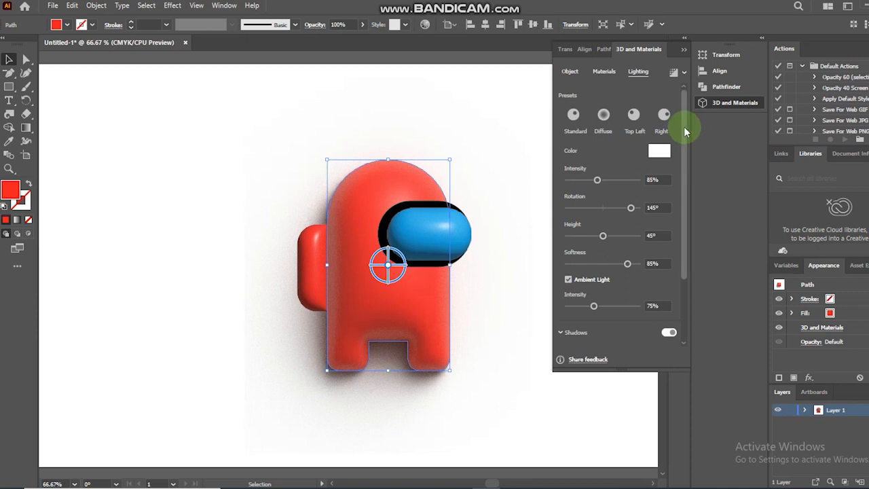
left_click_drag(686, 156, 688, 204)
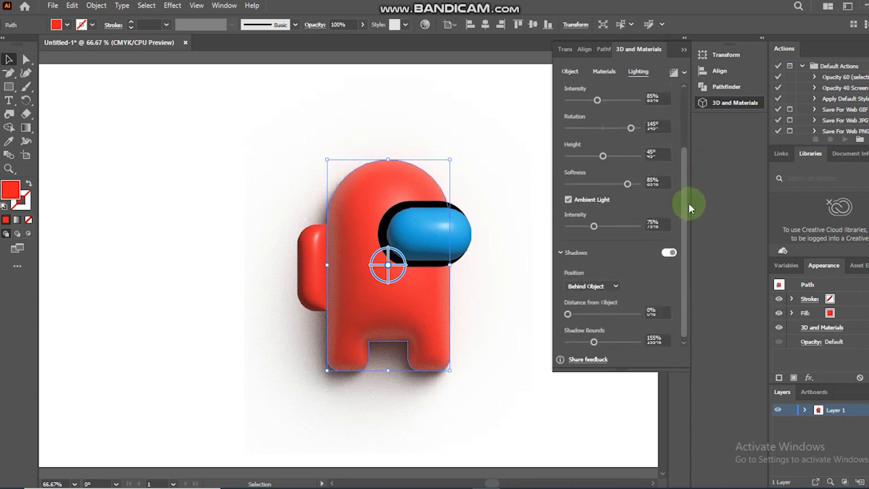
left_click(597, 282)
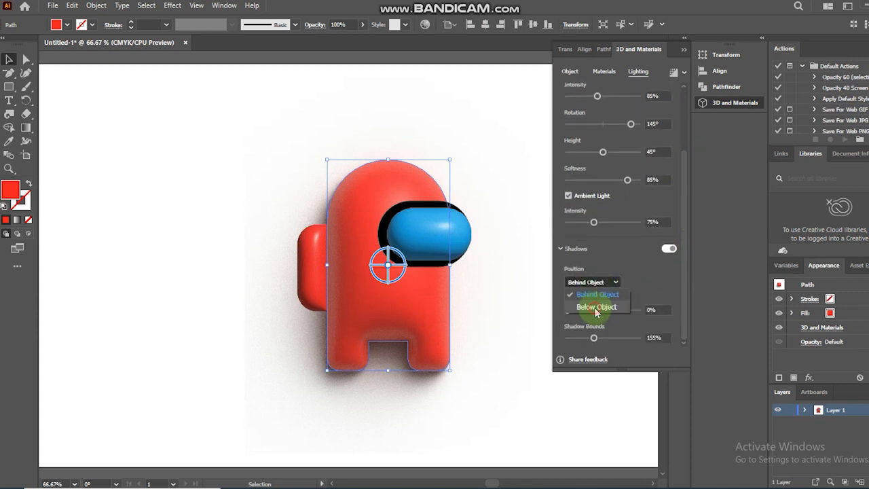
left_click(596, 307)
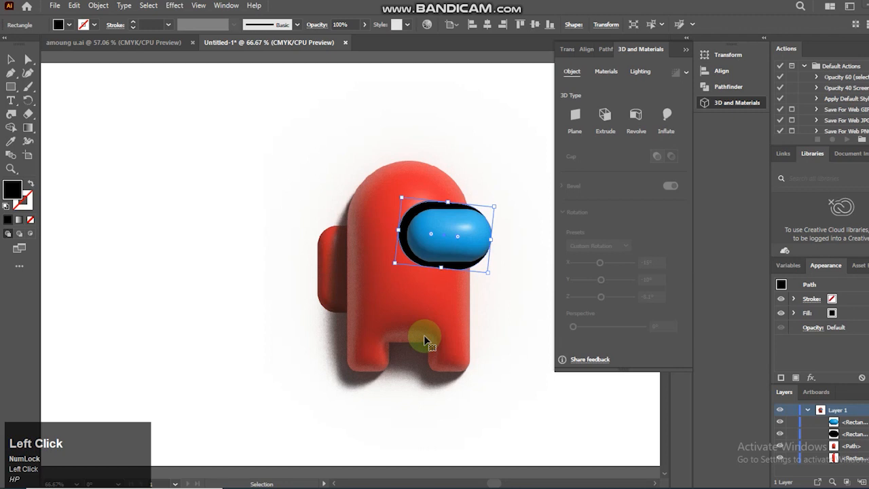
Step: Turn off the 3D shadows of the red body
left_click(424, 335)
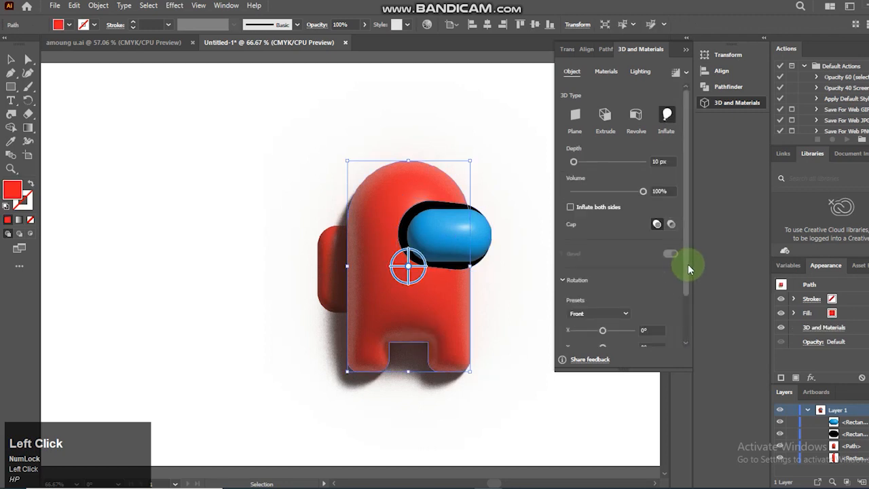
left_click_drag(688, 273, 694, 335)
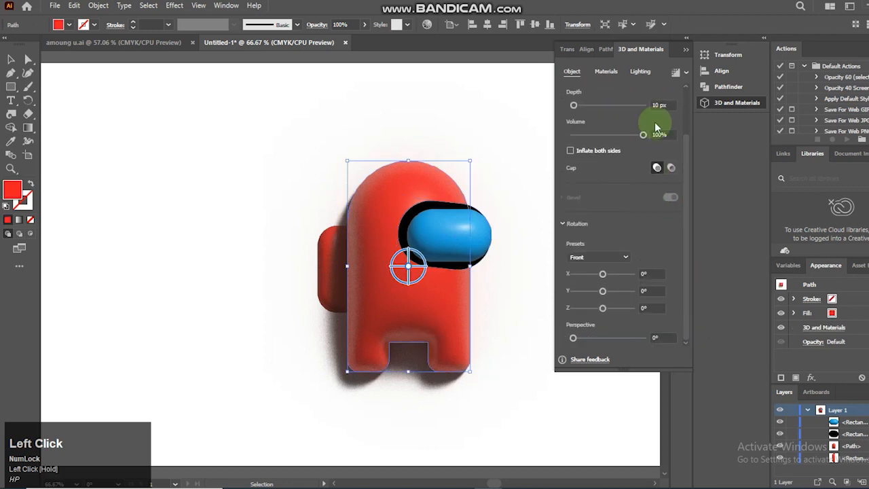
left_click(641, 73)
left_click(671, 276)
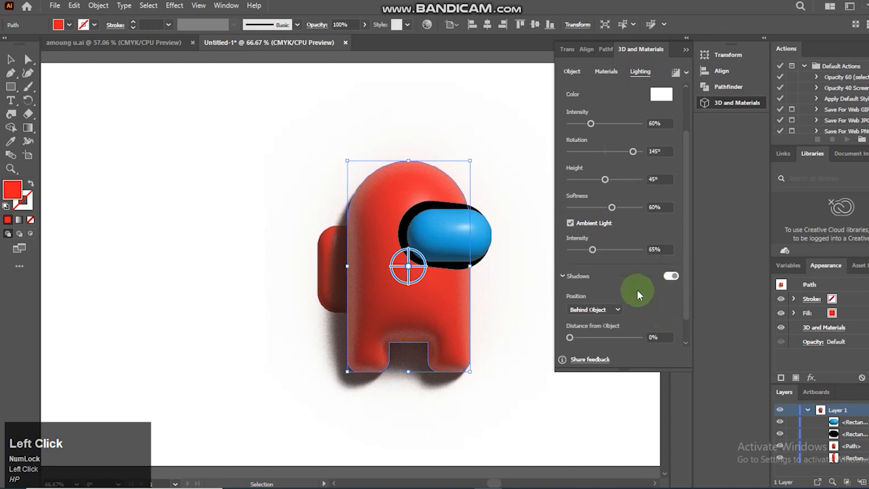
left_click(672, 276)
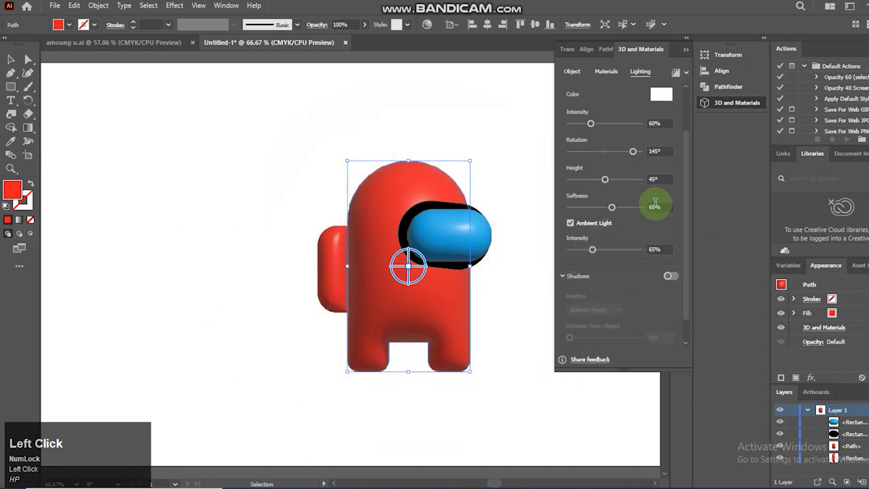
Step: Set both the main light intensity and the softness of the red body's 3D lighting to 85%
left_click(686, 173)
left_click_drag(688, 166, 639, 153)
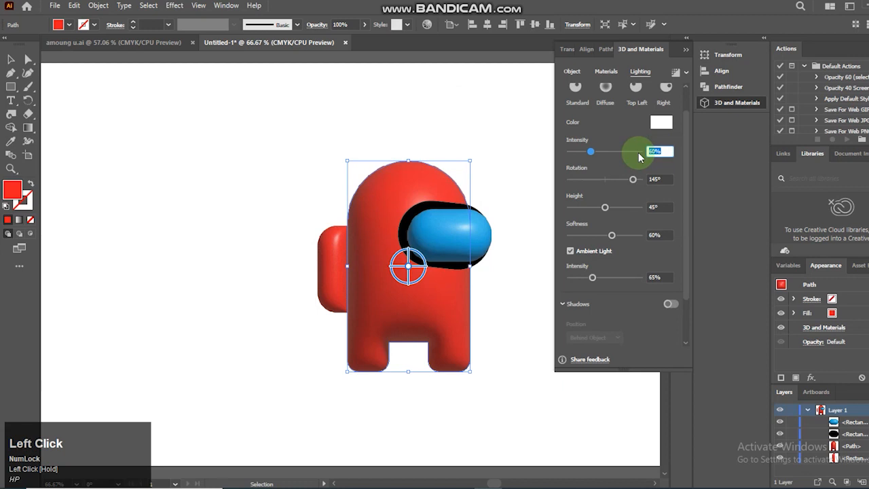
type("85")
key("Return")
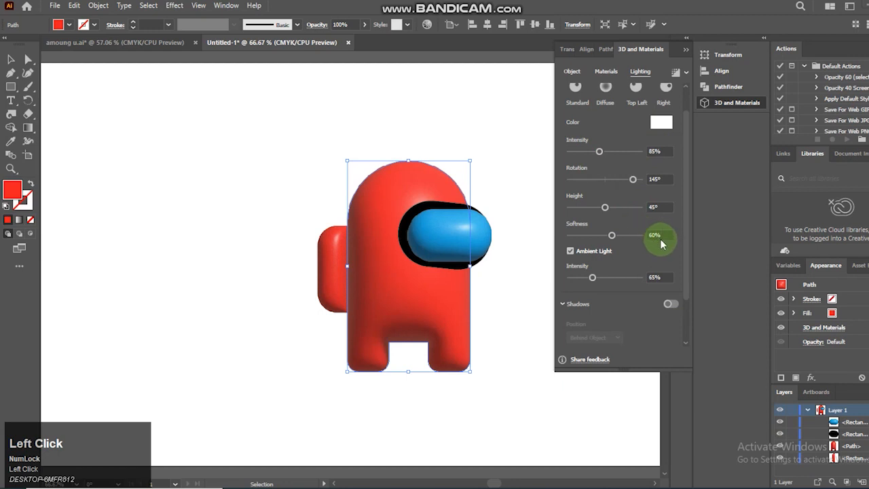
left_click(656, 235)
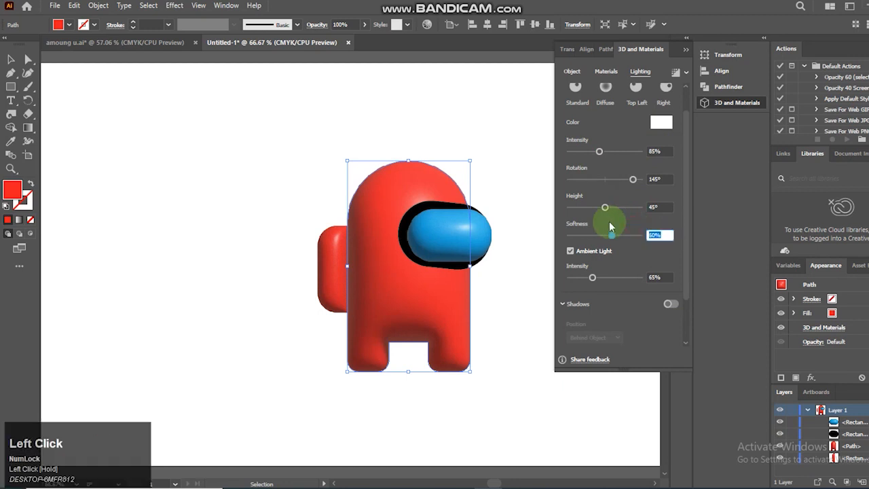
type("85")
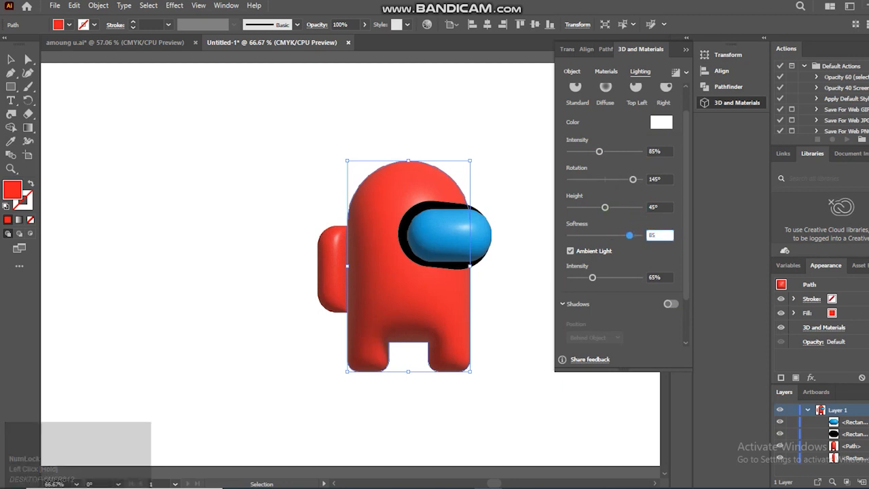
left_click(609, 222)
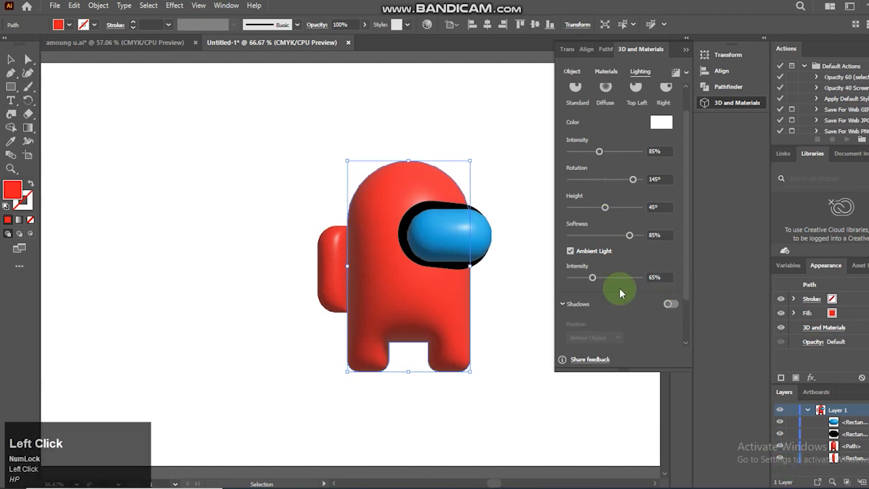
Step: Set the ambient light intensity of the red body's 3D lighting to 75%
left_click(658, 277)
left_click_drag(661, 277, 642, 281)
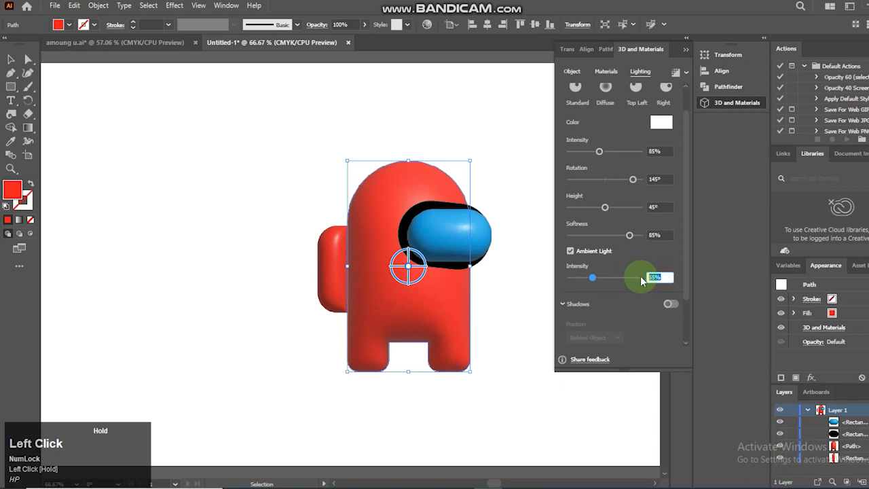
type("7")
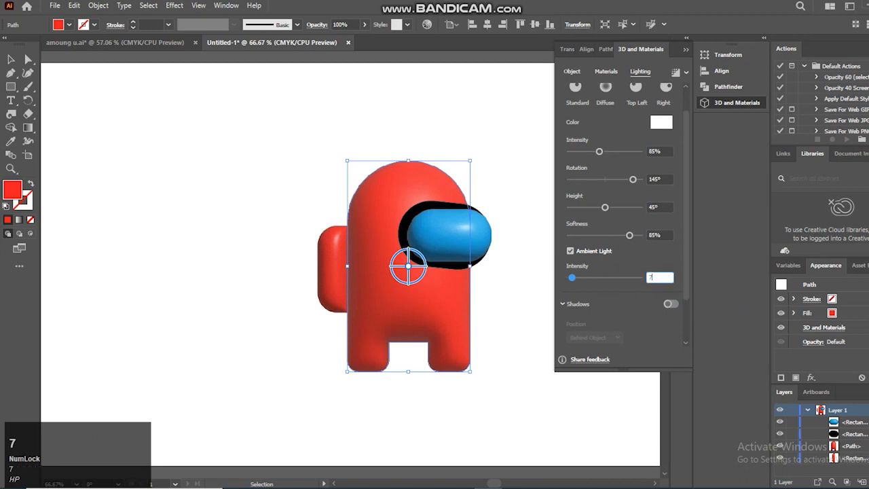
type("5")
key("Return")
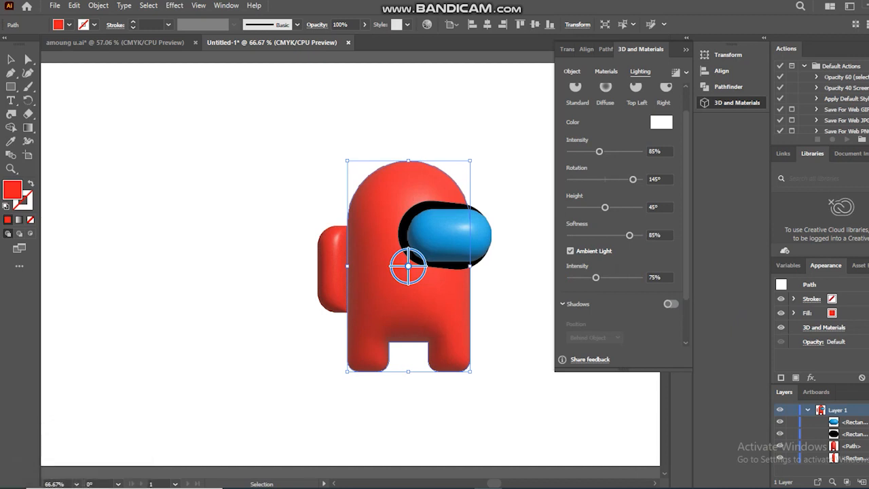
left_click(488, 487)
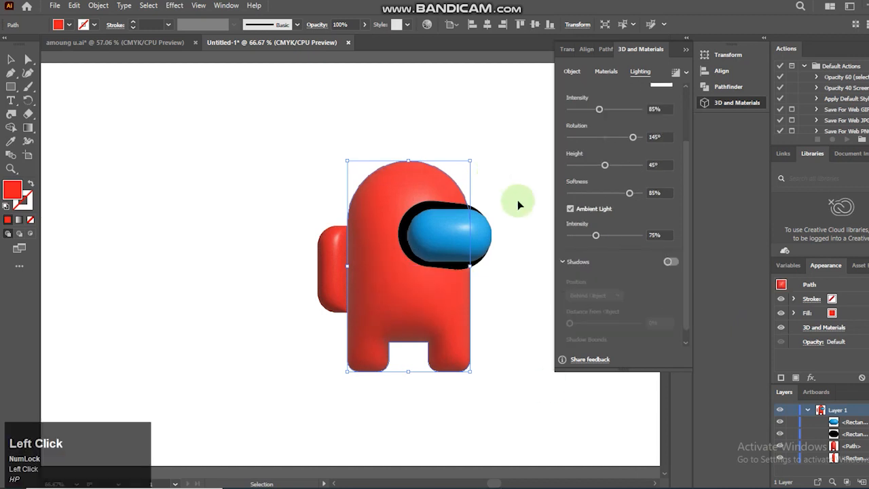
Step: Set both the main light intensity and the softness of the red backpack's 3D lighting to 85%
left_click(332, 268)
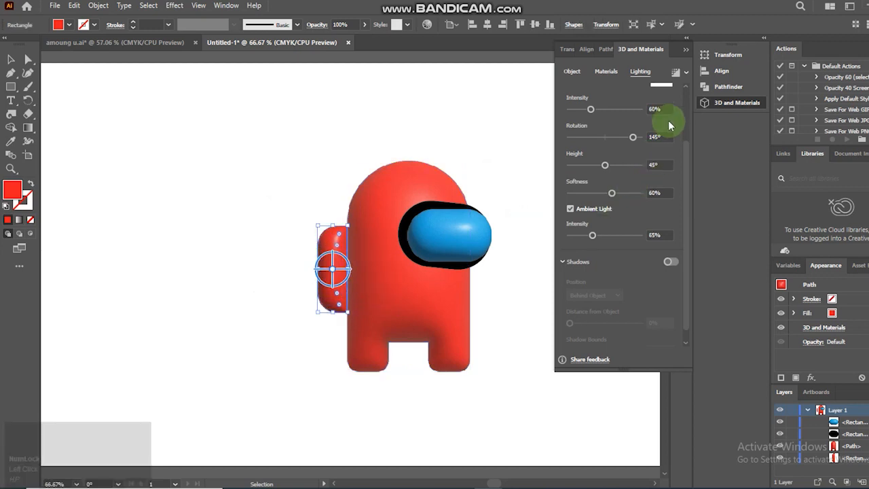
left_click(654, 108)
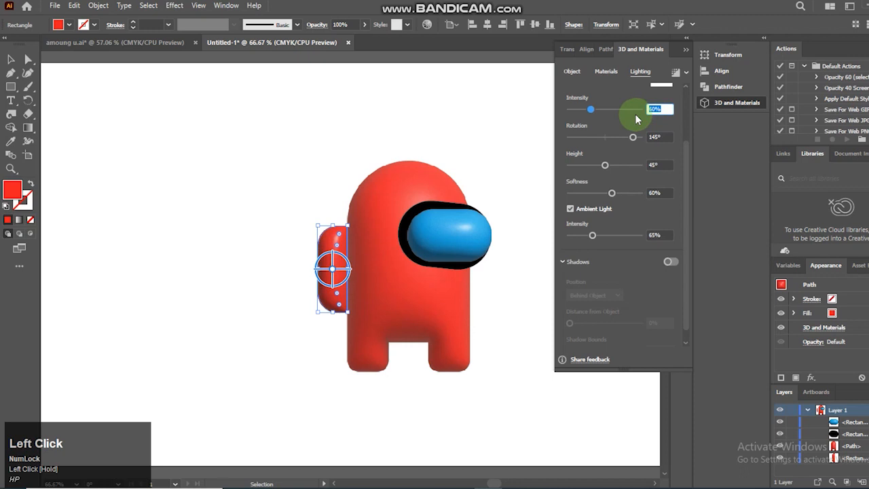
type("85")
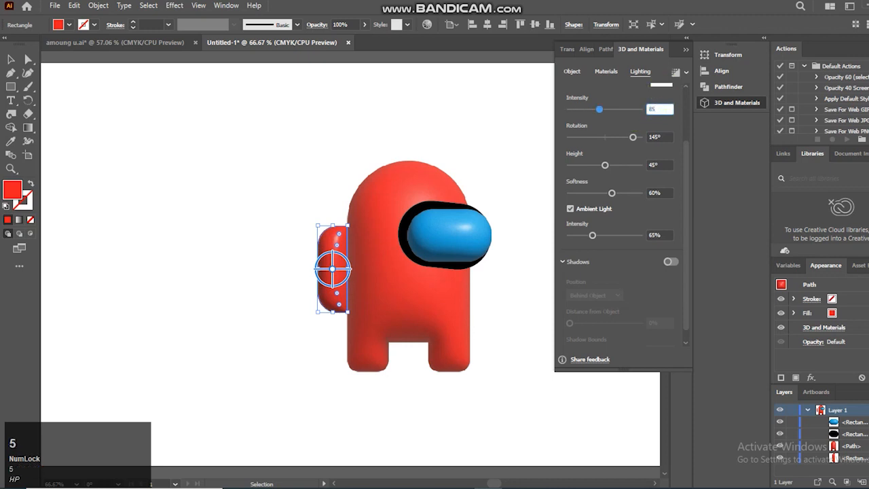
key("Return")
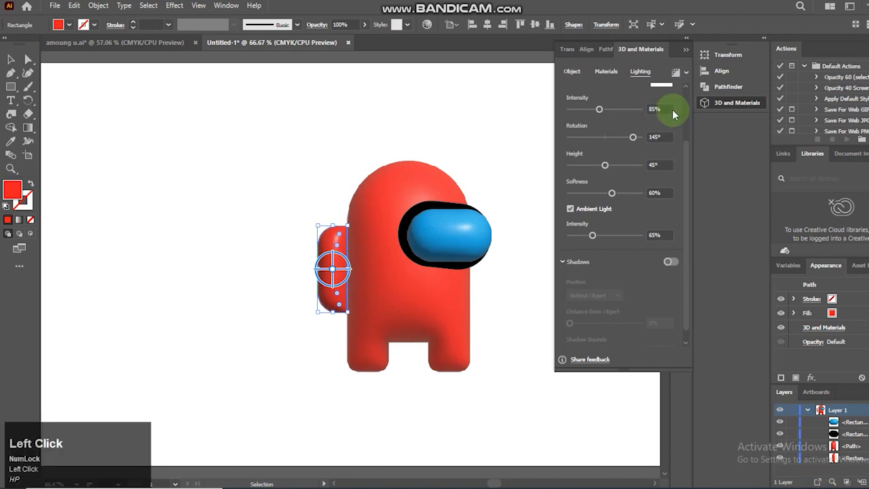
left_click(659, 193)
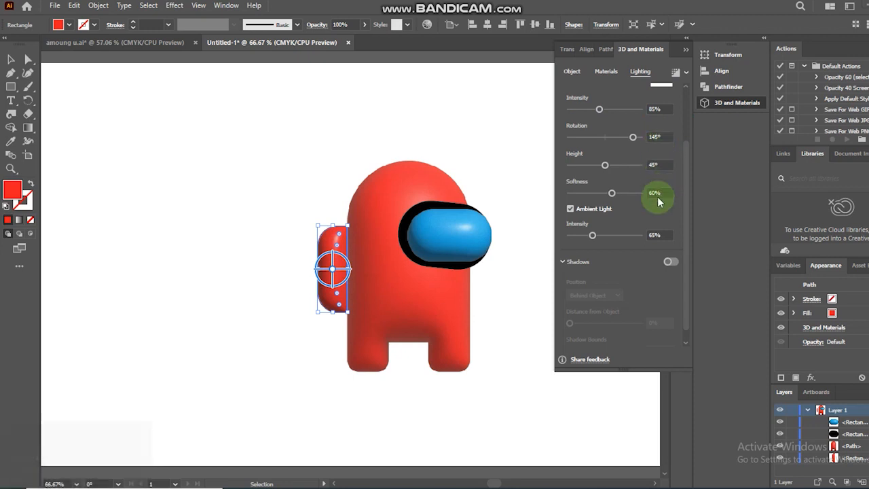
left_click_drag(661, 193, 648, 196)
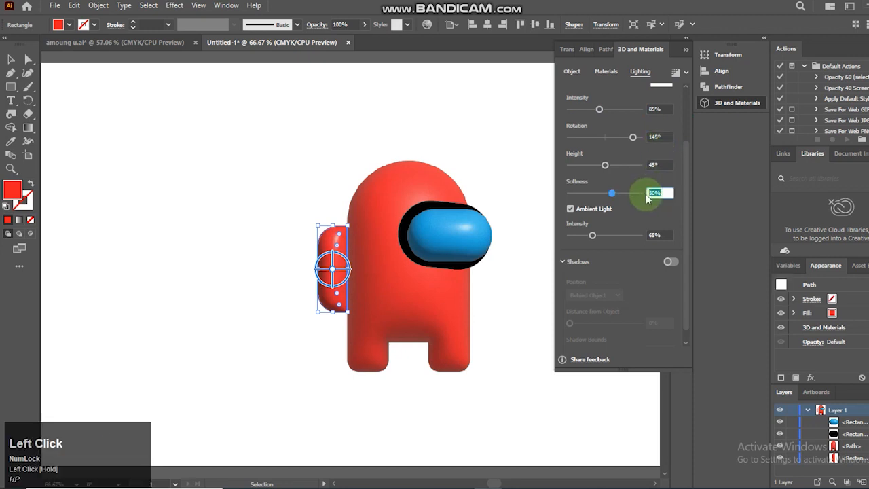
type("85")
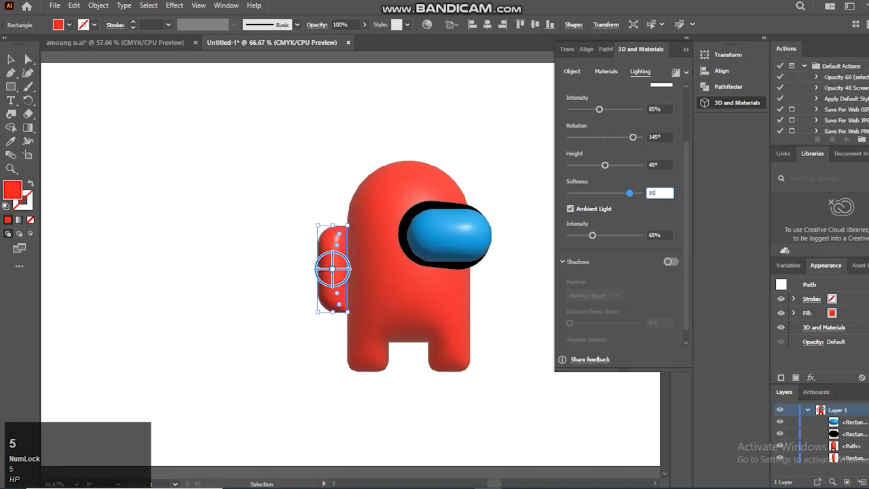
key("Return")
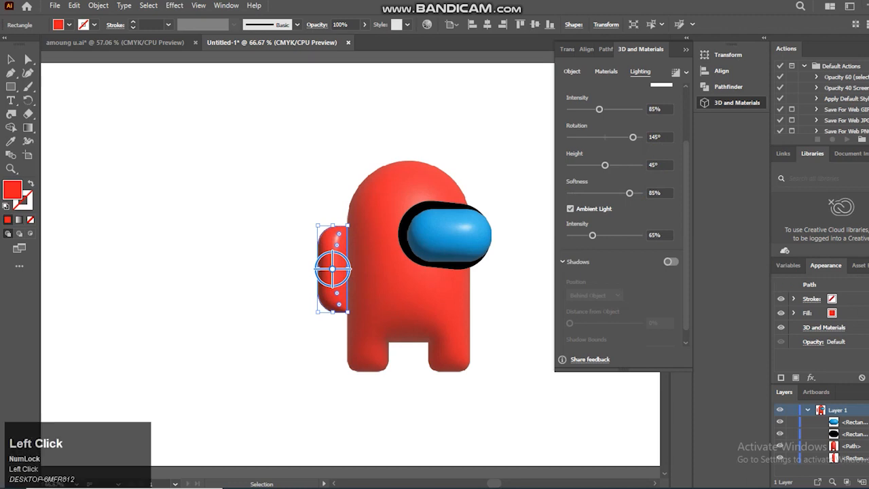
Step: Set the ambient light intensity of the red backpack's 3D lighting to 75%
left_click_drag(665, 236, 635, 239)
type("75")
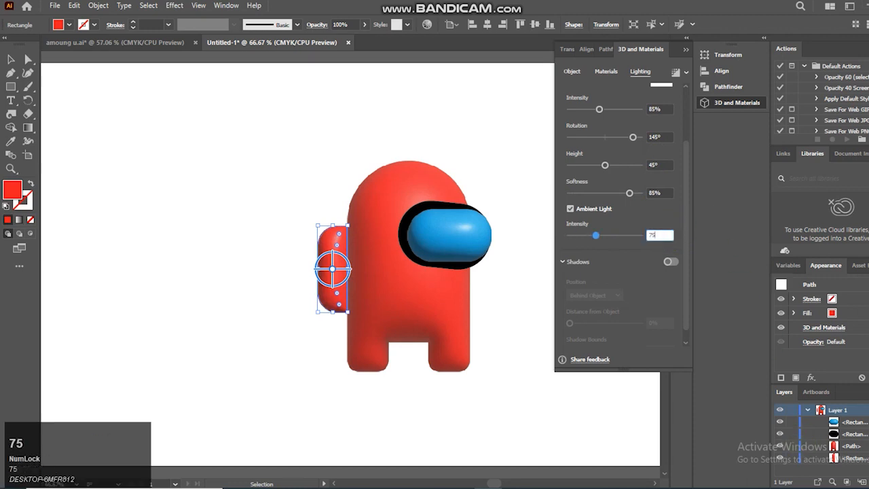
key("Return")
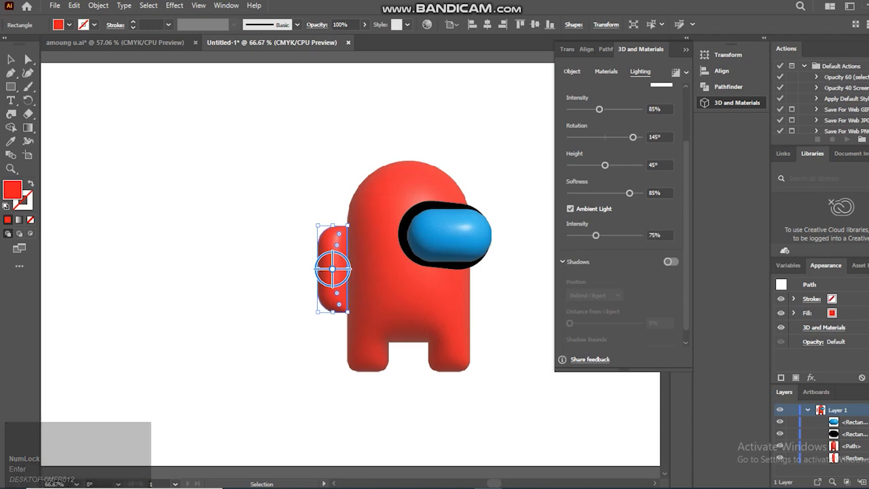
left_click(488, 488)
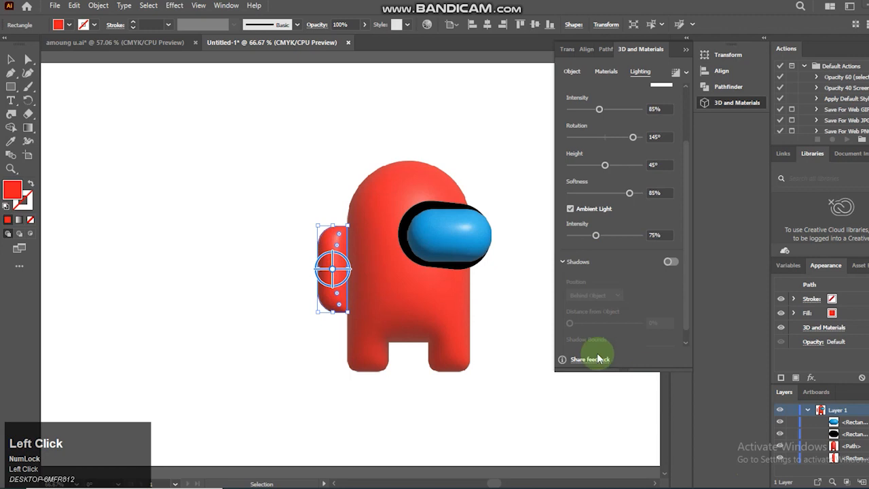
Step: Turn on 3D shadows for the red backpack and set the shadow position to Below Object
left_click(671, 263)
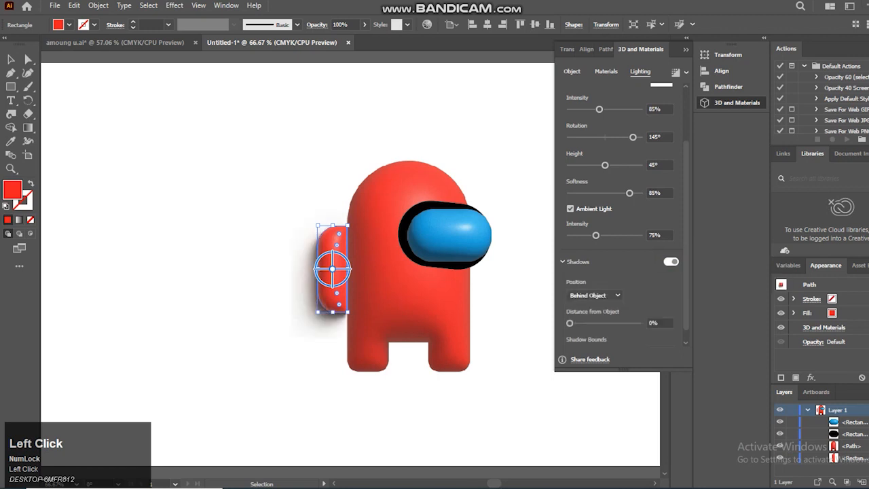
left_click(332, 329)
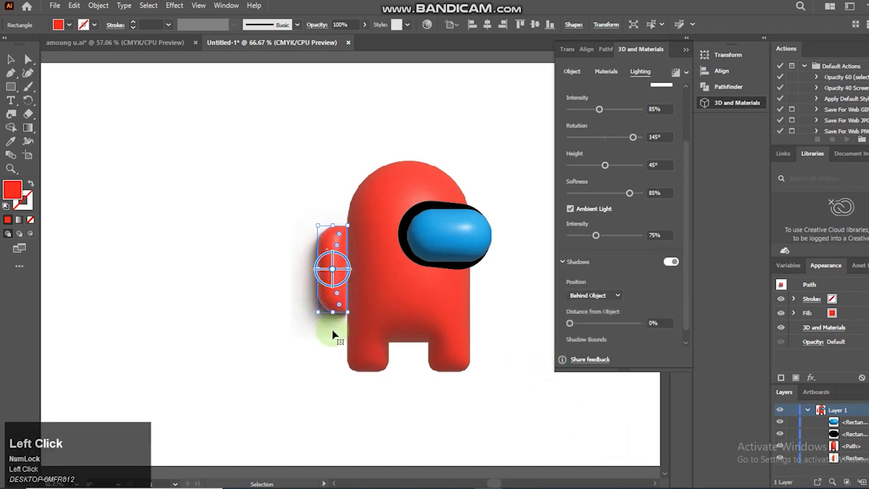
left_click(224, 243)
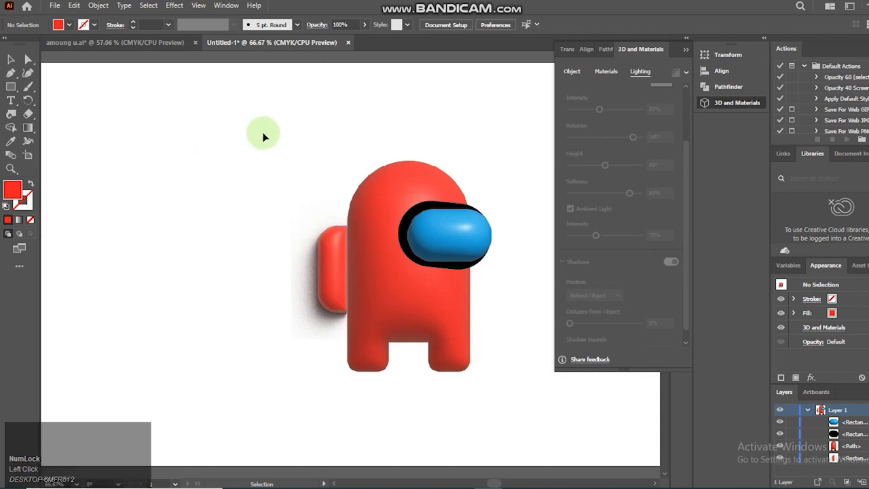
left_click(329, 273)
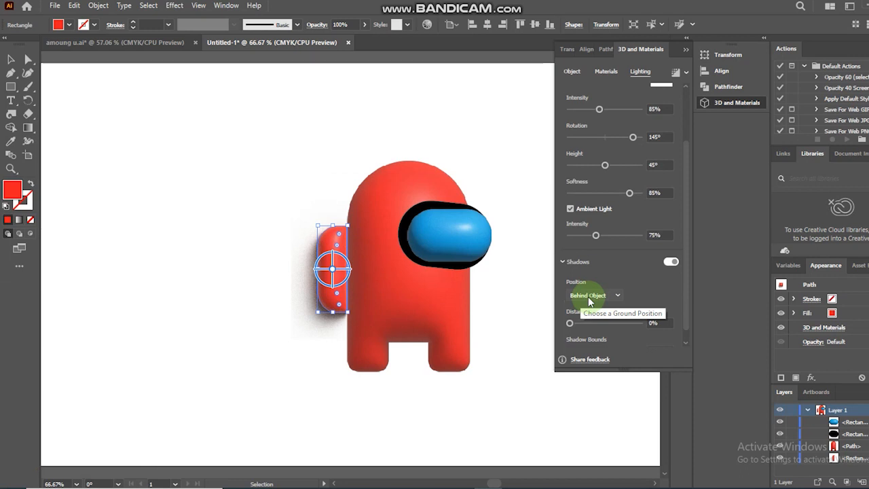
left_click(587, 297)
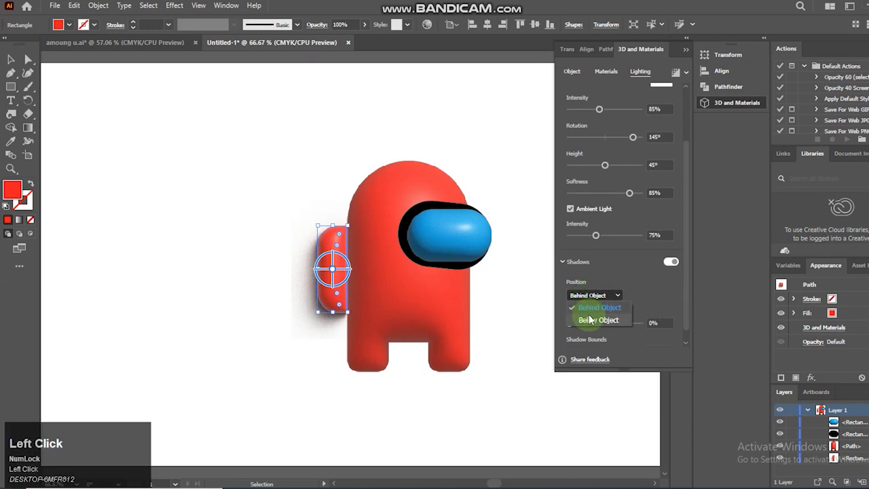
left_click(590, 320)
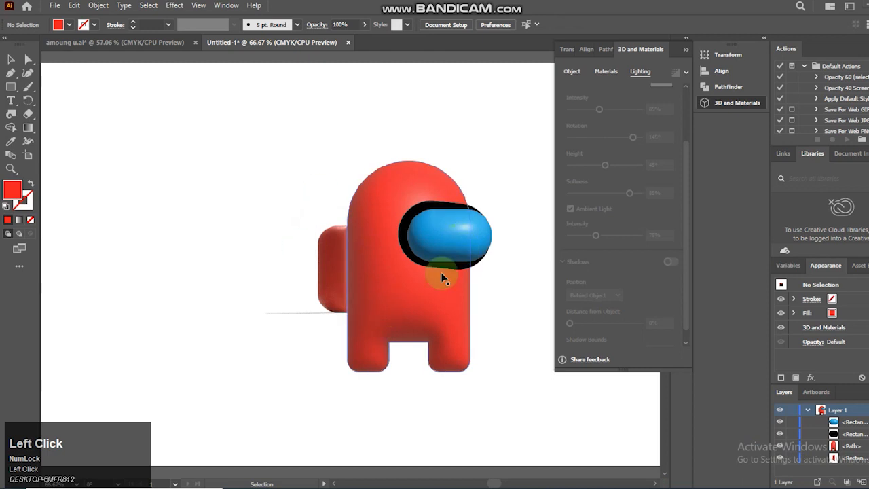
left_click(339, 402)
Step: Hide the blue visor shape and apply a 3D Extrude with a depth of 15 px to the black visor shape behind it
left_click(456, 236)
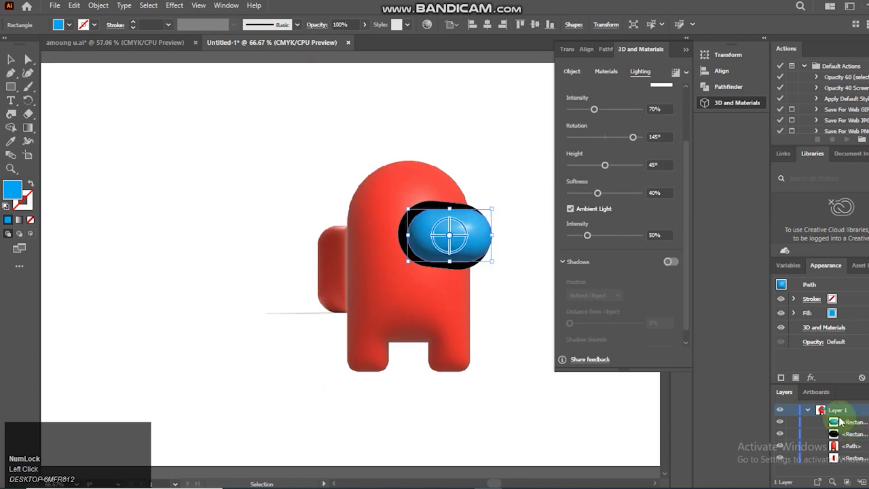
left_click(781, 423)
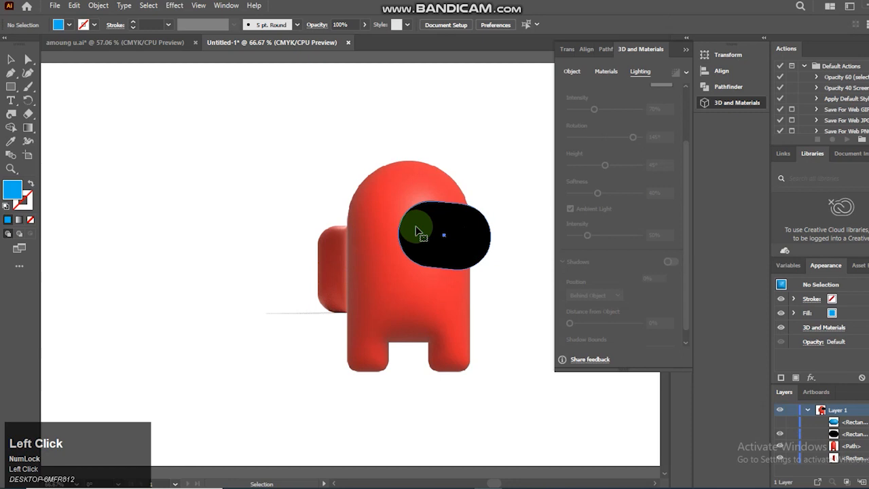
left_click(440, 237)
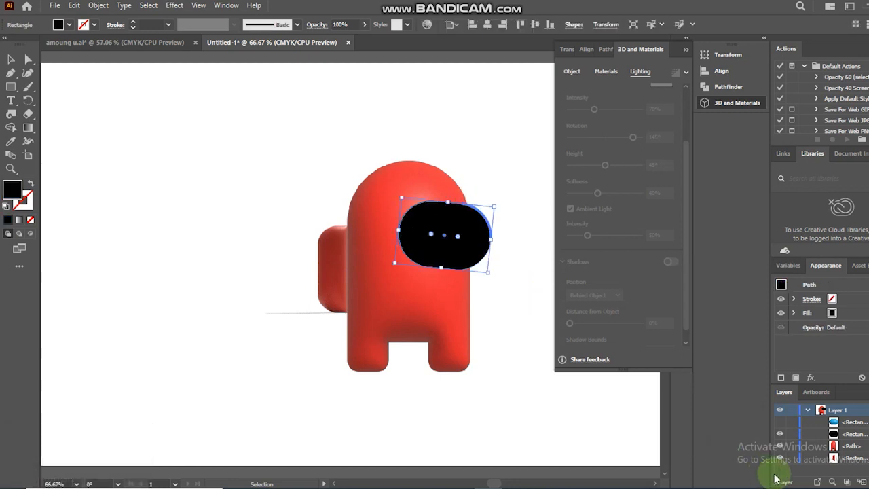
left_click(572, 71)
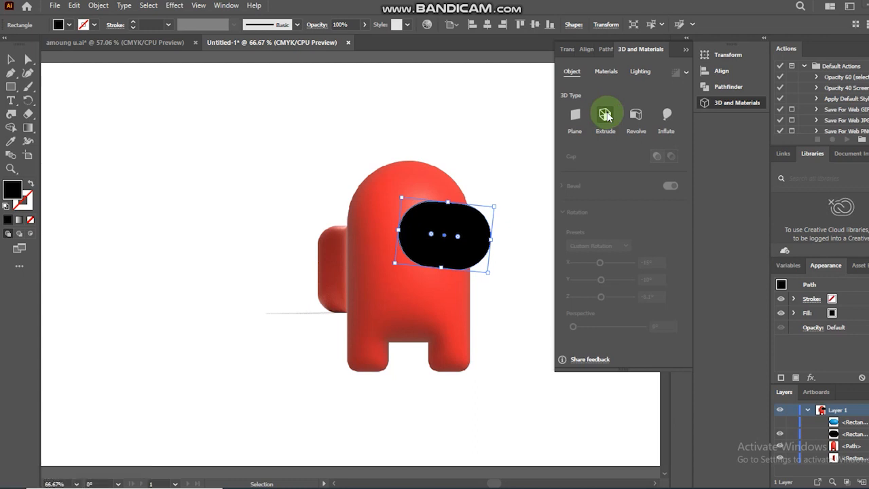
left_click(605, 117)
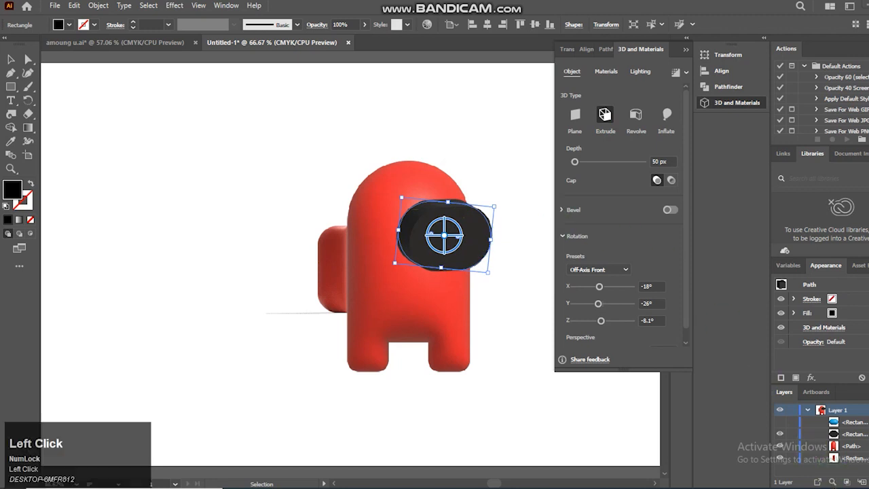
left_click(667, 161)
type("1")
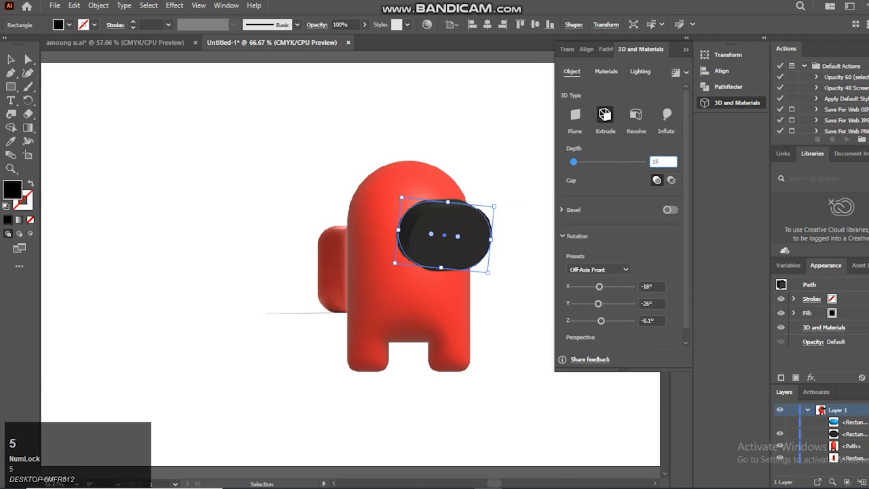
type("5")
key("Return")
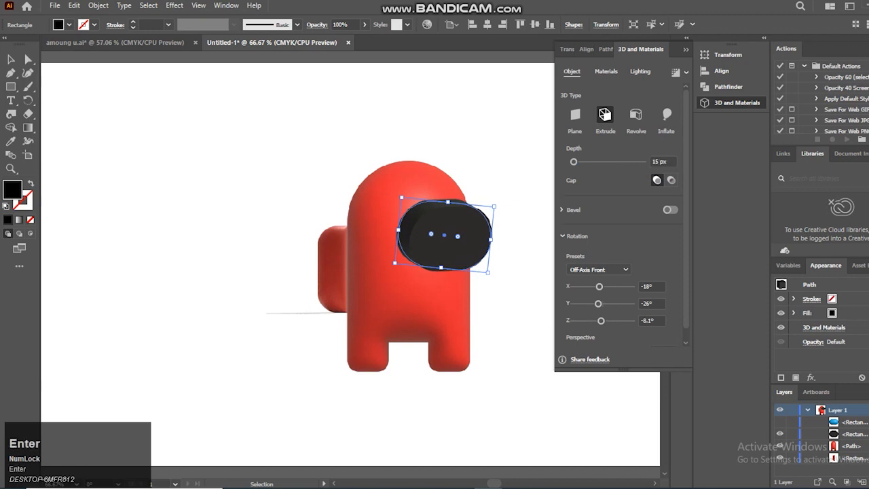
Step: Turn on the bevel for the extruded black visor shape and set the bevel width to 15%
left_click_drag(686, 202, 687, 213)
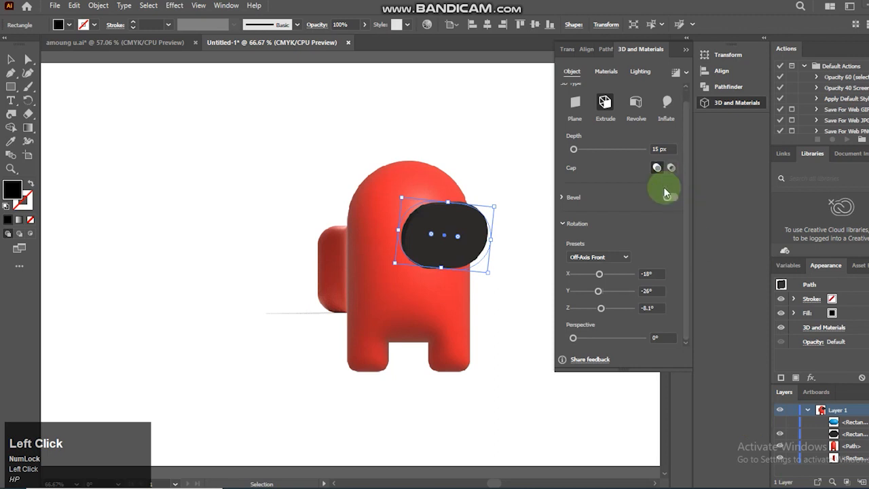
left_click(669, 198)
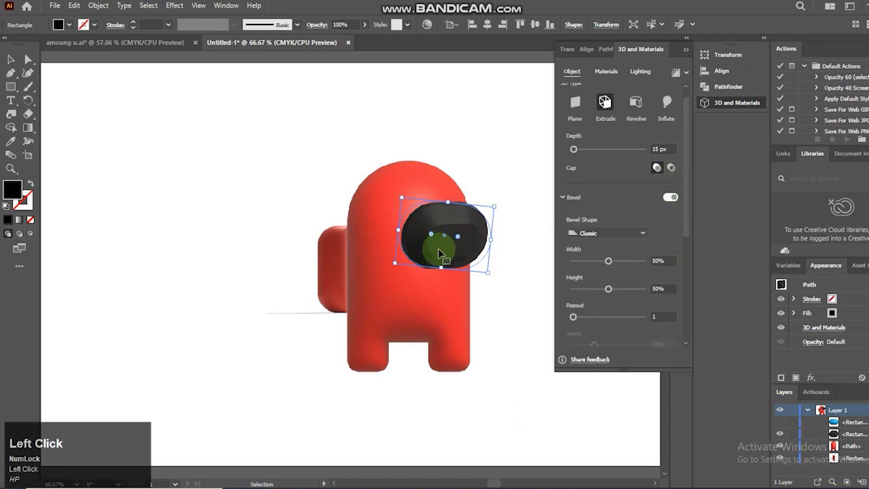
left_click(660, 261)
left_click_drag(660, 260, 644, 259)
type("1")
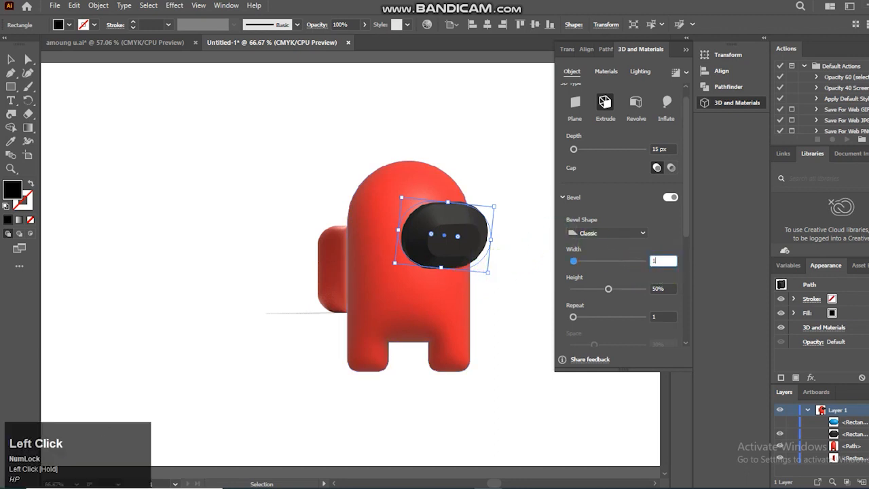
left_click(646, 263)
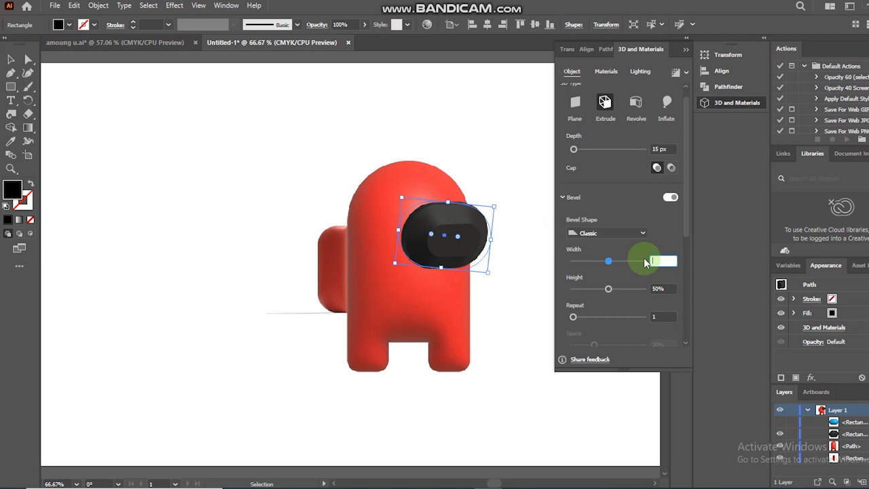
type("15")
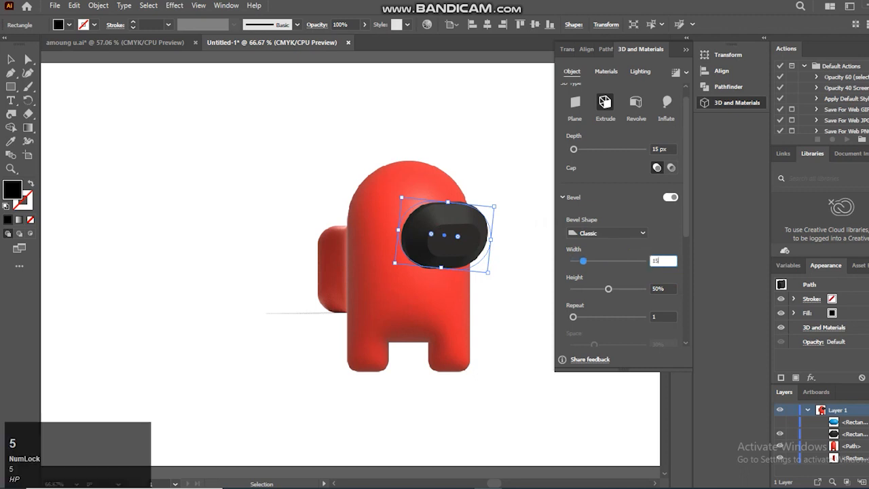
key("Return")
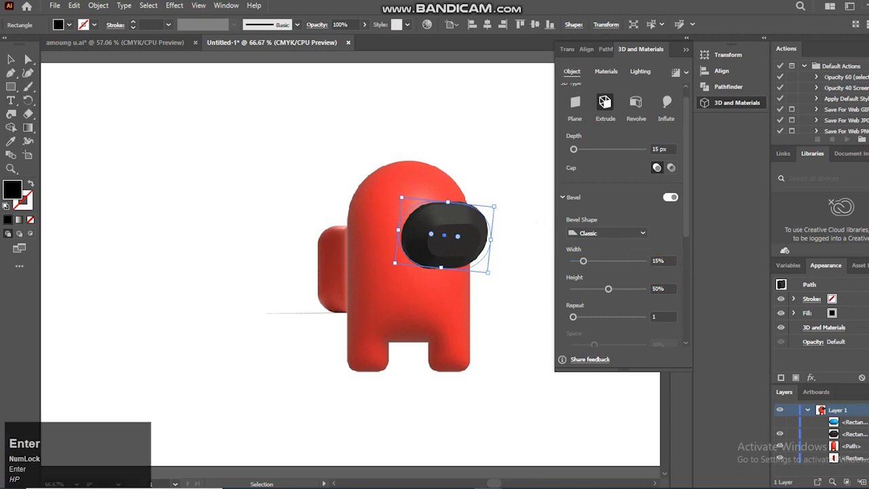
left_click(295, 216)
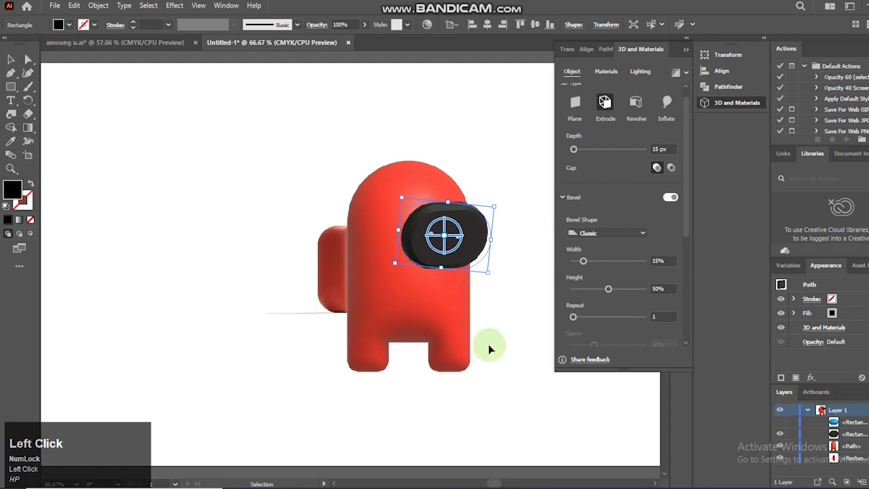
Step: Set the bevel height of the extruded black visor shape to 40%
left_click_drag(664, 289, 630, 292)
type("4")
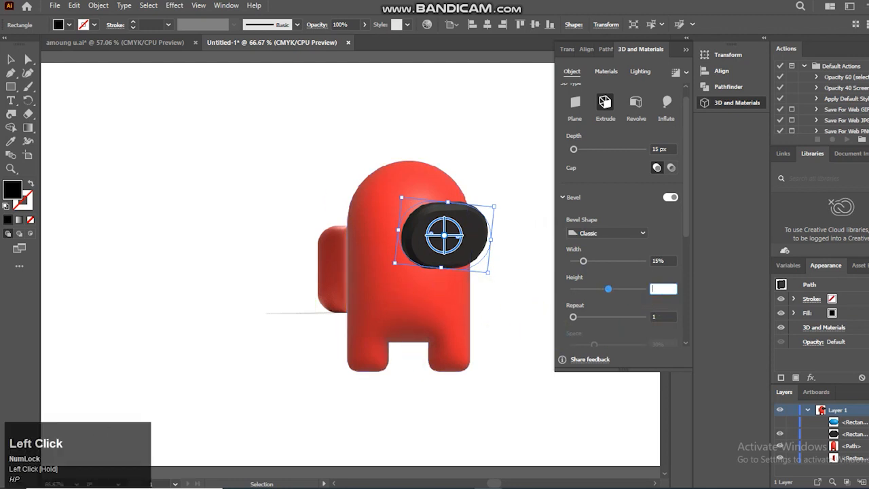
type("4")
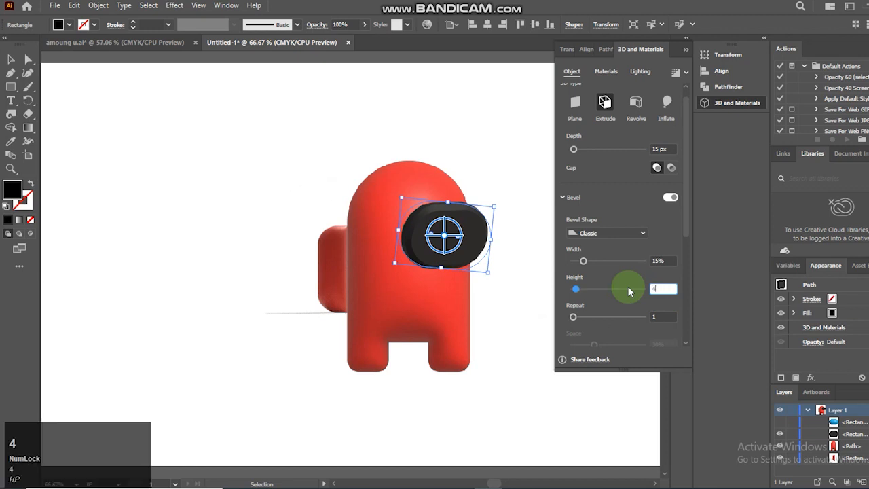
type("0")
key("Return")
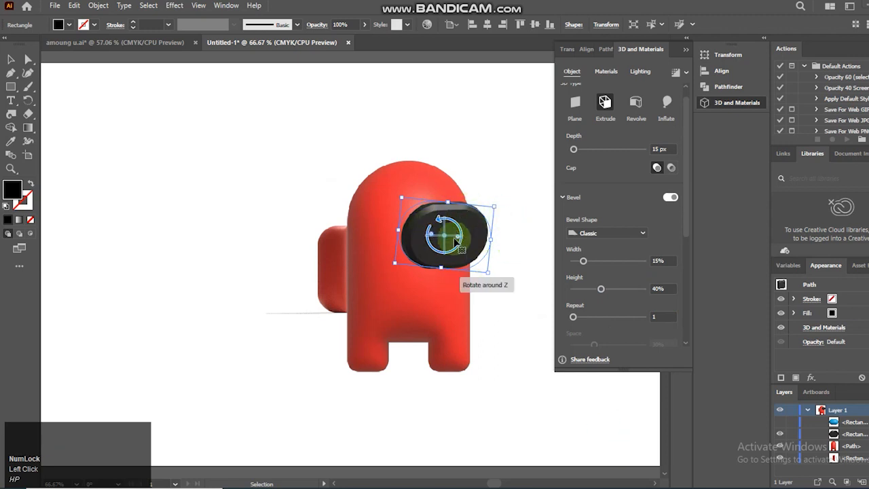
Step: Set the X rotation of the extruded black visor shape to -15°
left_click_drag(685, 217, 691, 322)
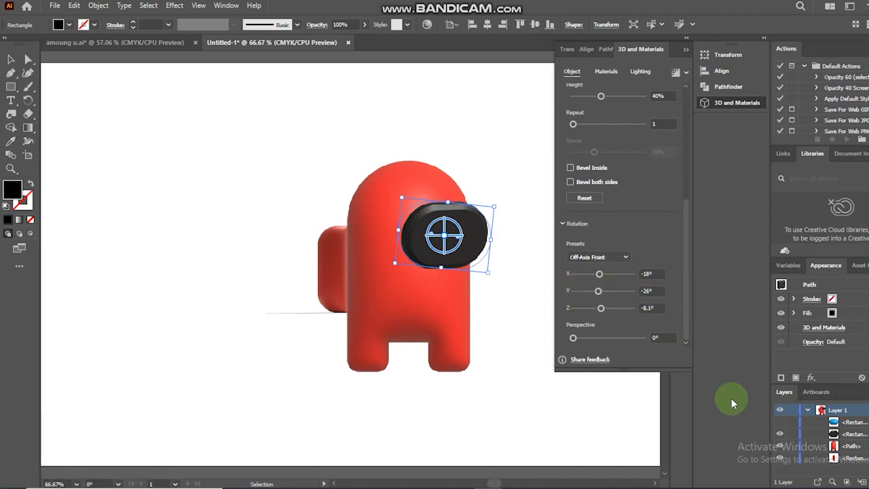
left_click(780, 423)
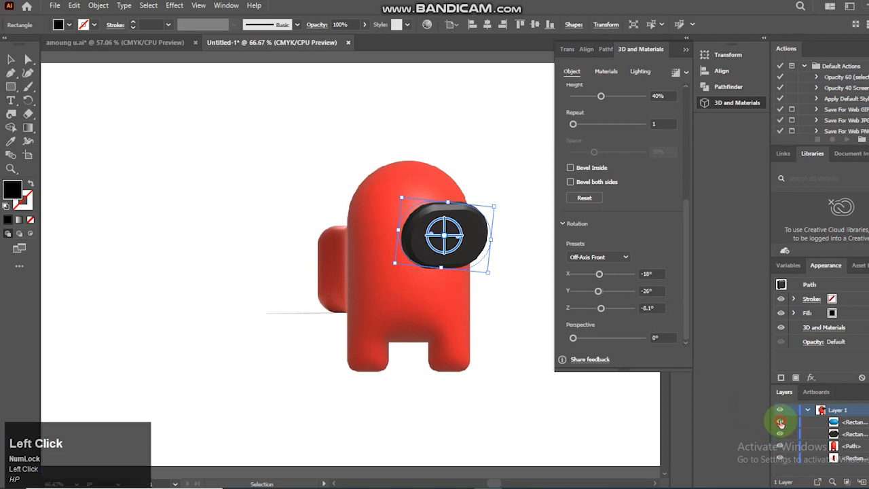
left_click(780, 423)
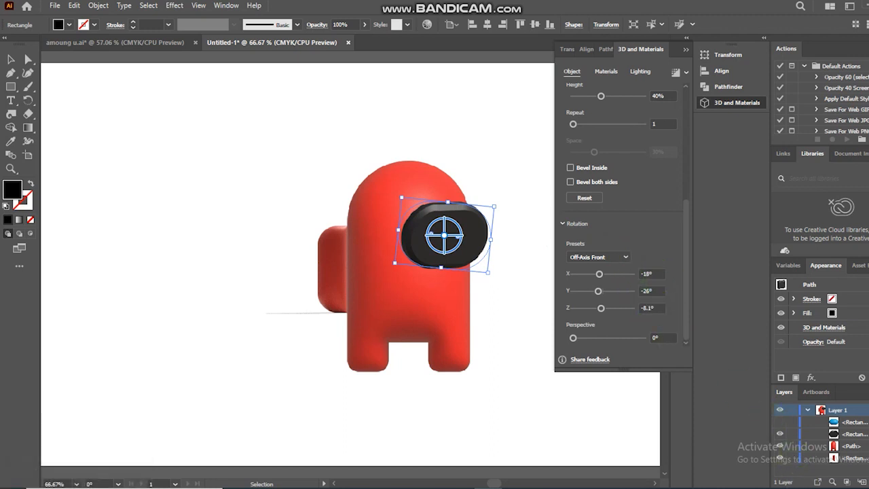
left_click(593, 291)
left_click_drag(651, 273, 642, 270)
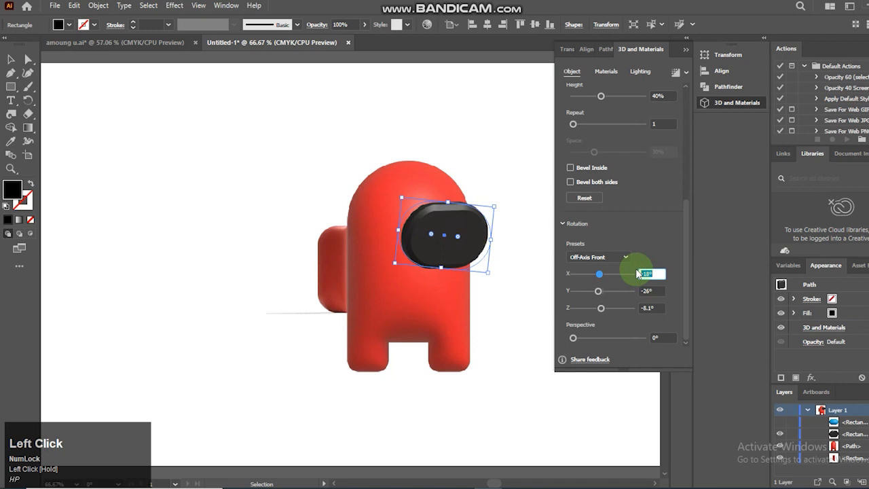
type("-")
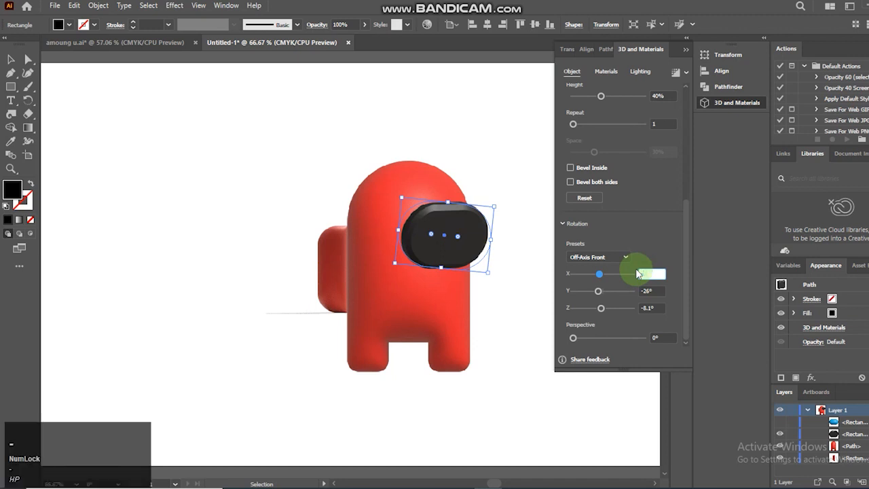
type("15")
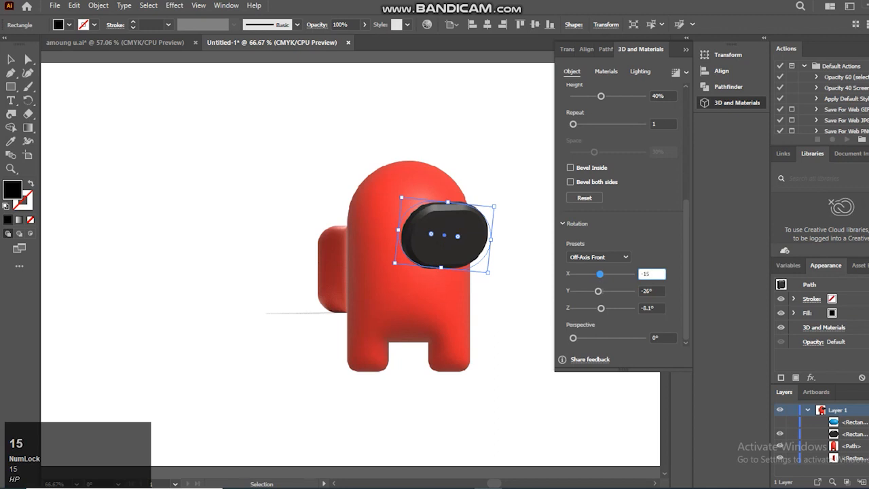
key("Return")
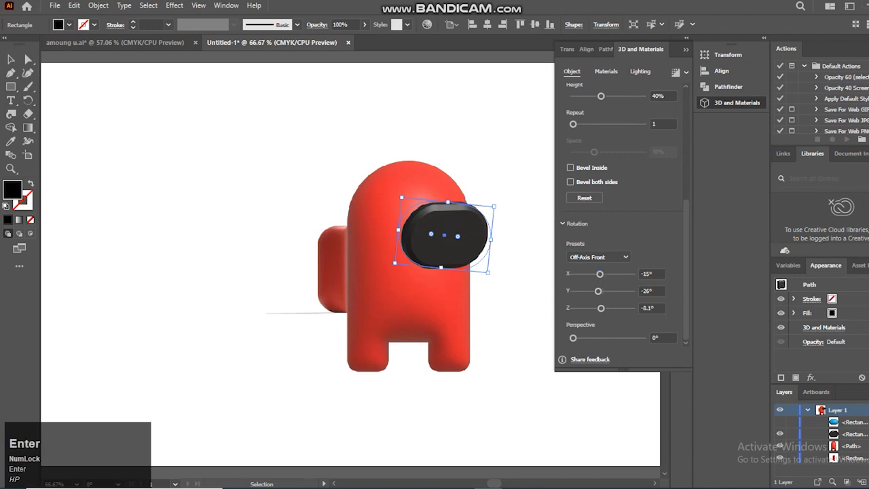
Step: Set the Y rotation of the extruded black visor shape to -10°
left_click(691, 366)
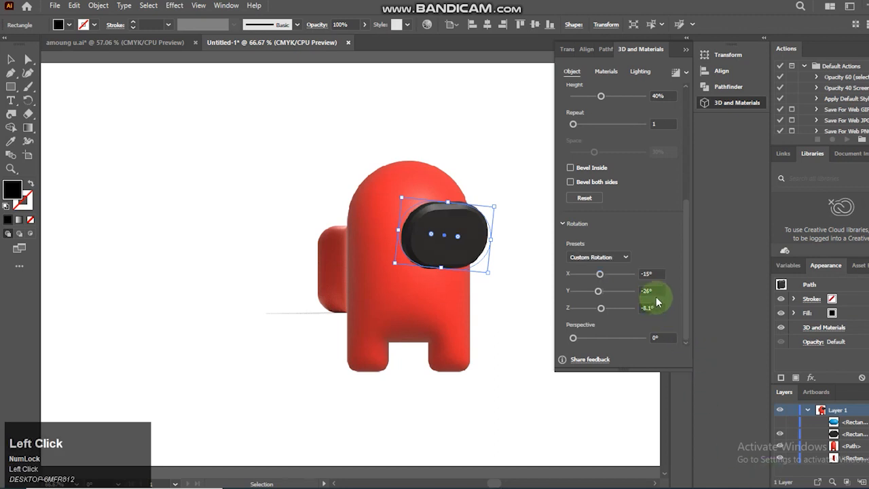
left_click_drag(632, 289, 624, 289)
type("-")
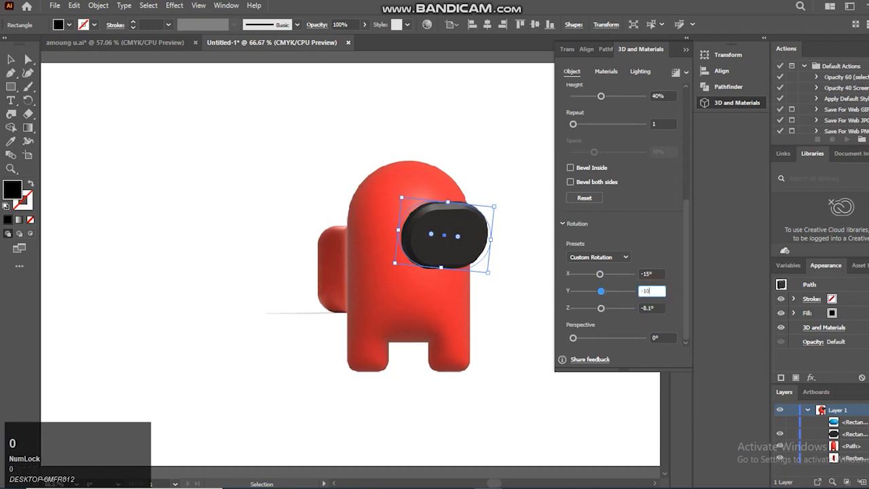
type("10")
key("Return")
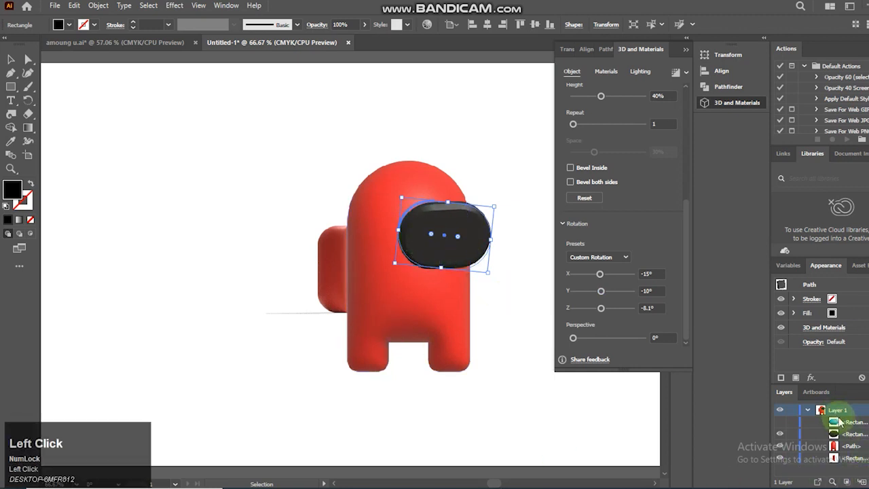
Step: Show the hidden blue visor shape again and group all parts of the character
left_click(780, 422)
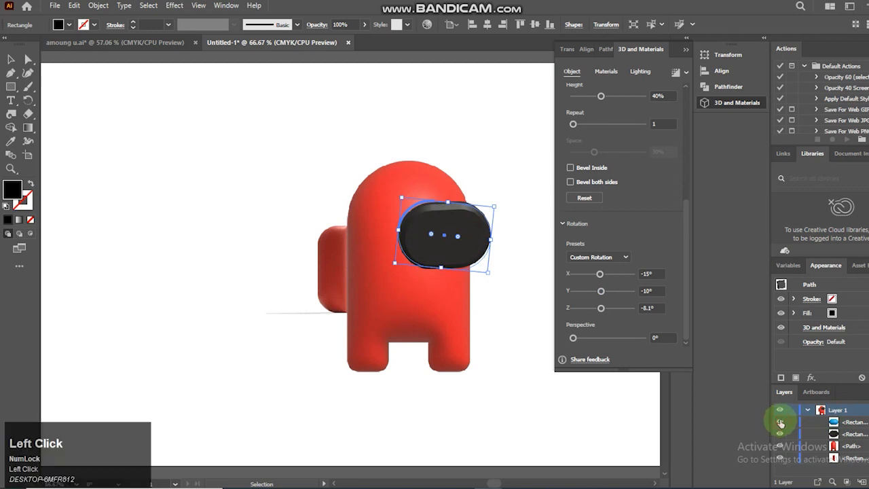
left_click(256, 222)
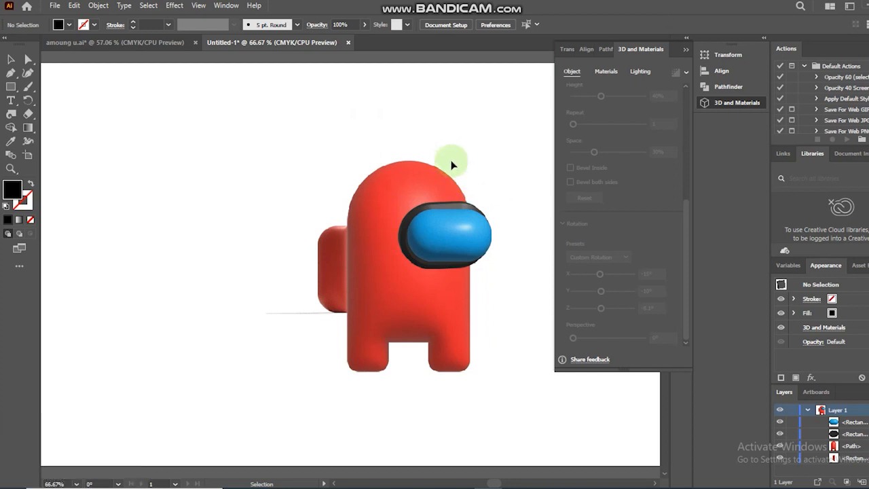
left_click_drag(266, 117, 497, 403)
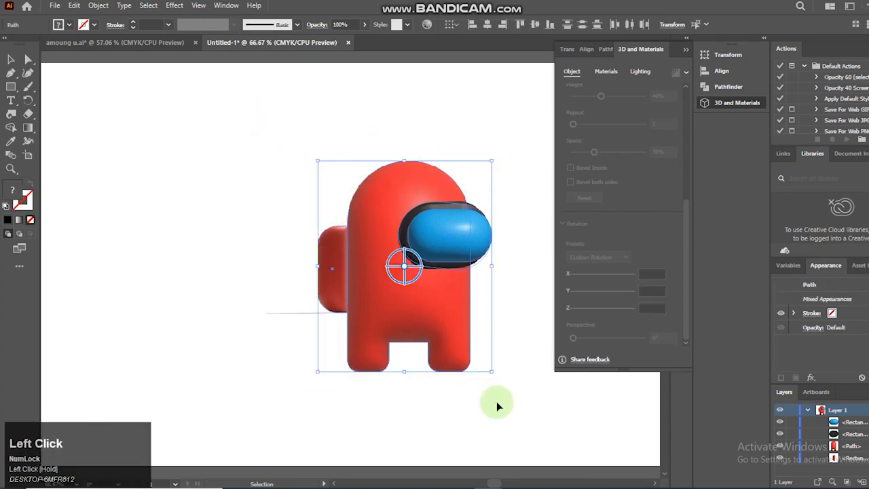
right_click(395, 214)
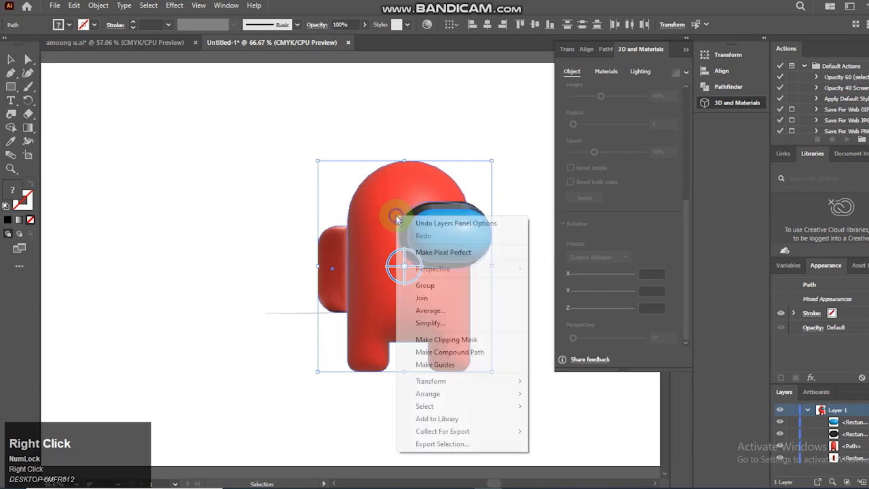
left_click(431, 286)
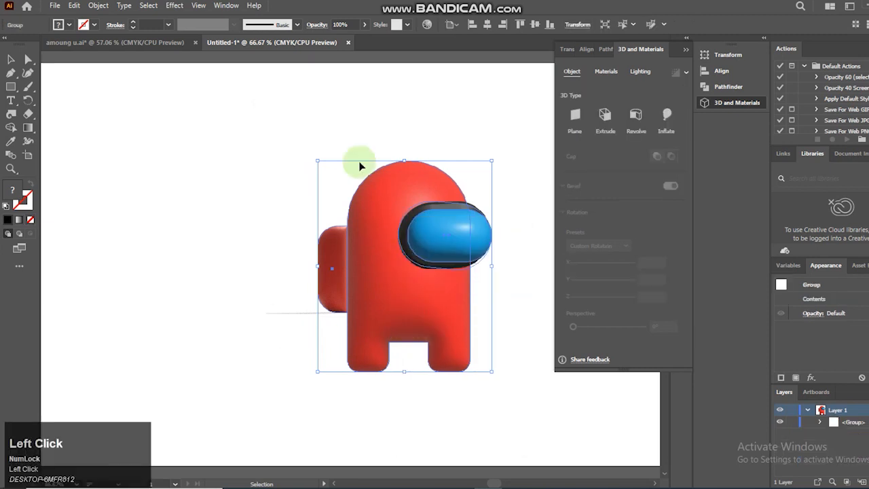
left_click(195, 138)
Step: Make a smaller mirrored copy of the grouped character beside the large one's backpack, facing the opposite way, and close the 3D settings
left_click(394, 189)
right_click(396, 193)
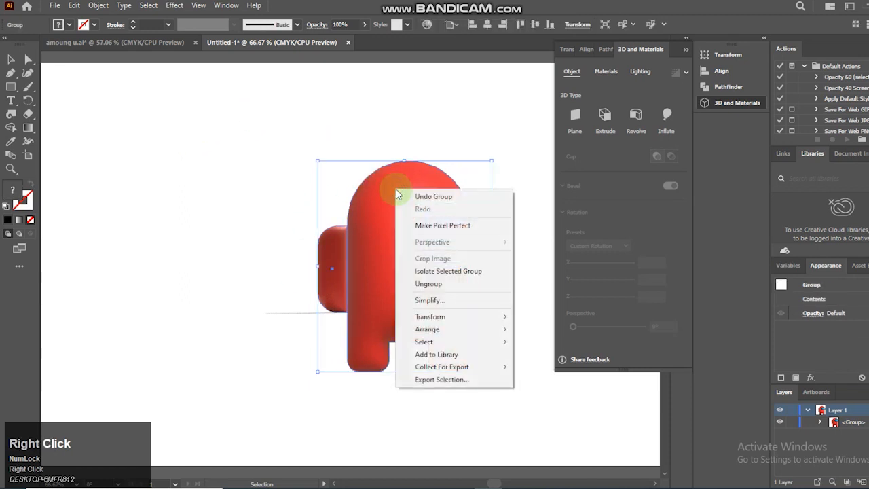
mouse_move(445, 318)
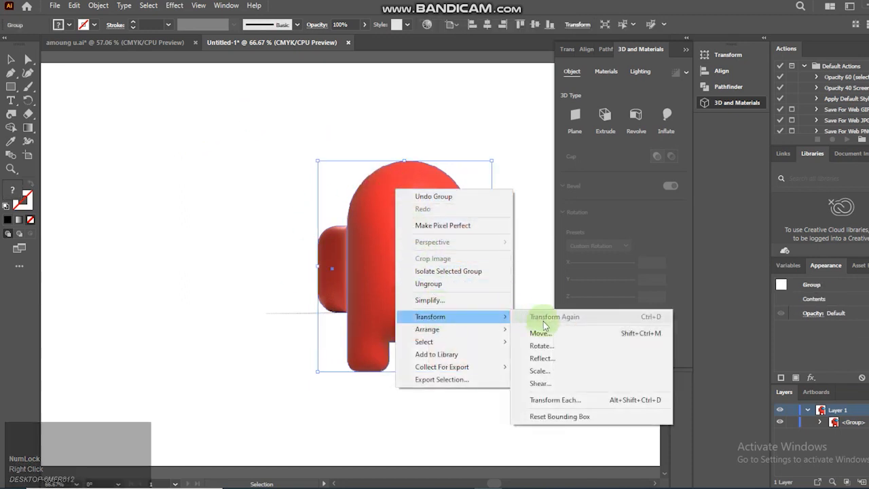
left_click(547, 359)
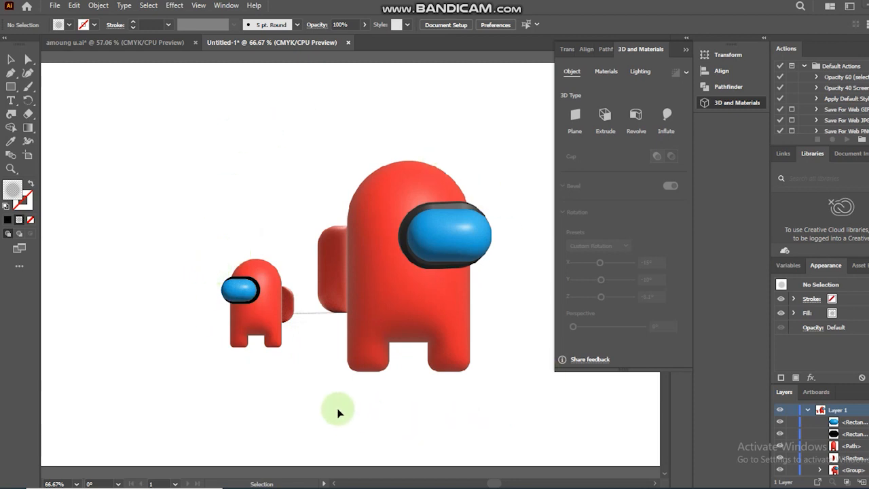
left_click(688, 57)
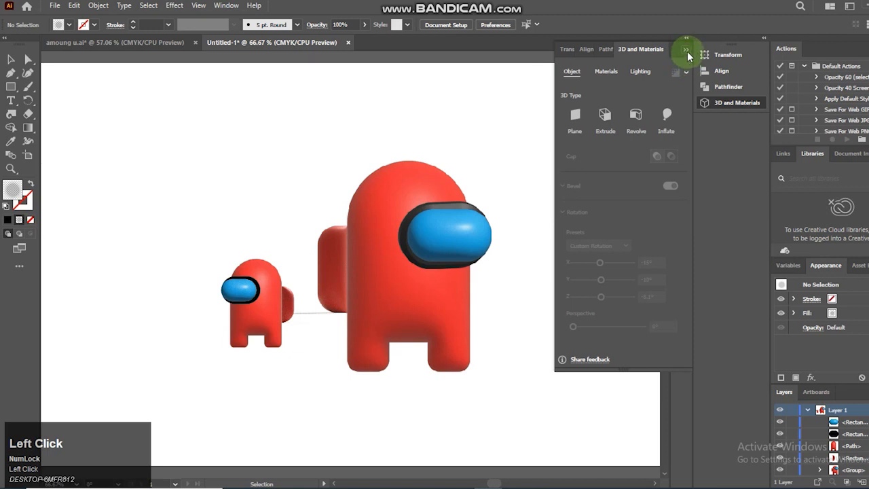
left_click(687, 51)
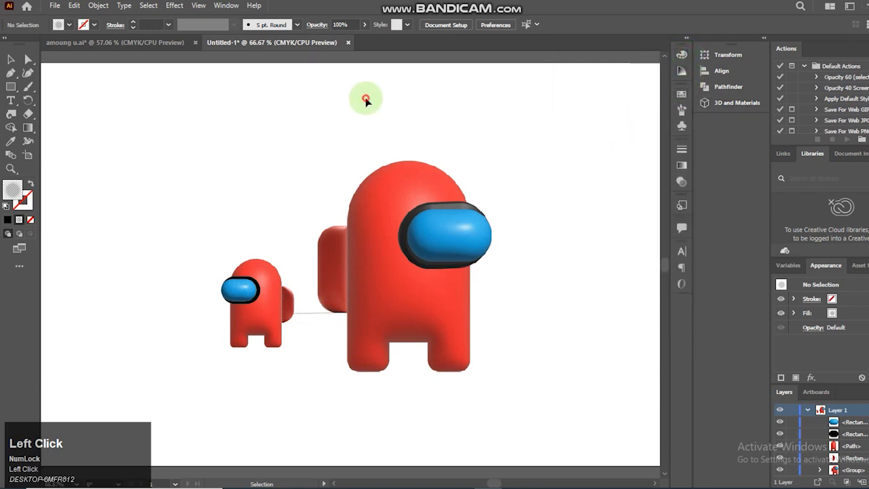